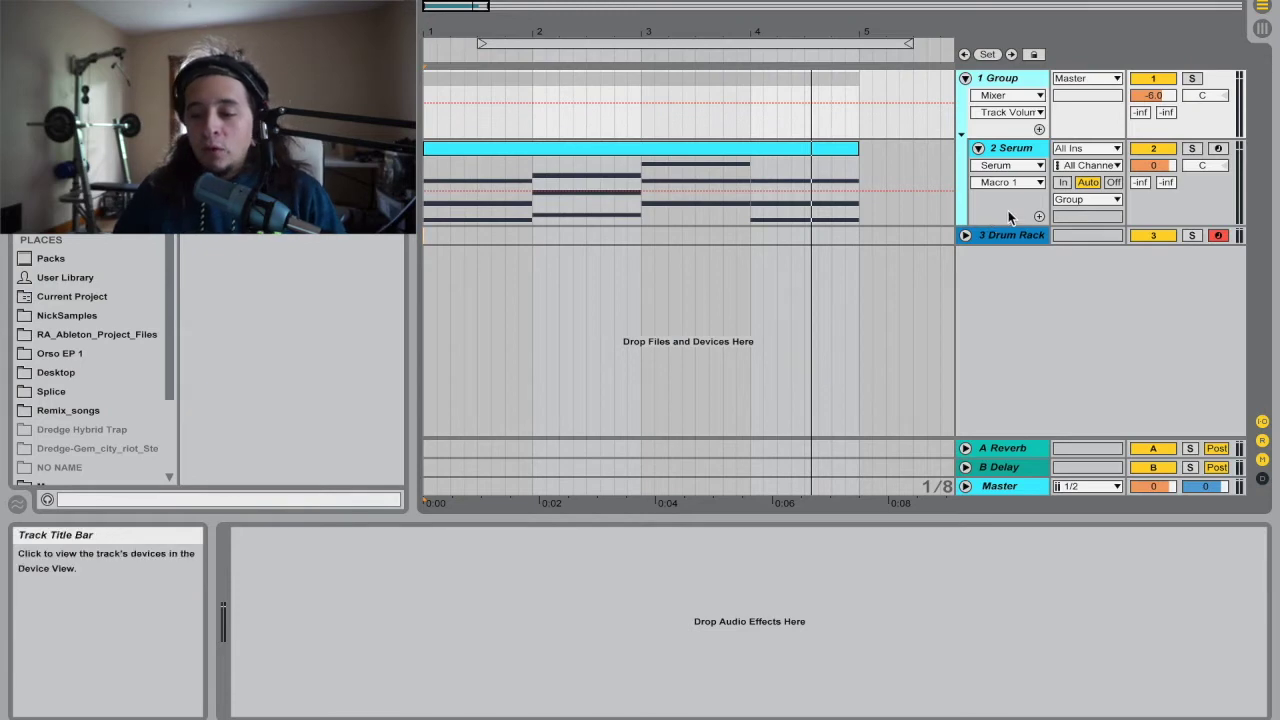
Show the '2 Serum' track's Arpeggiator and Serum devices in the Device View.
left_click(1020, 150)
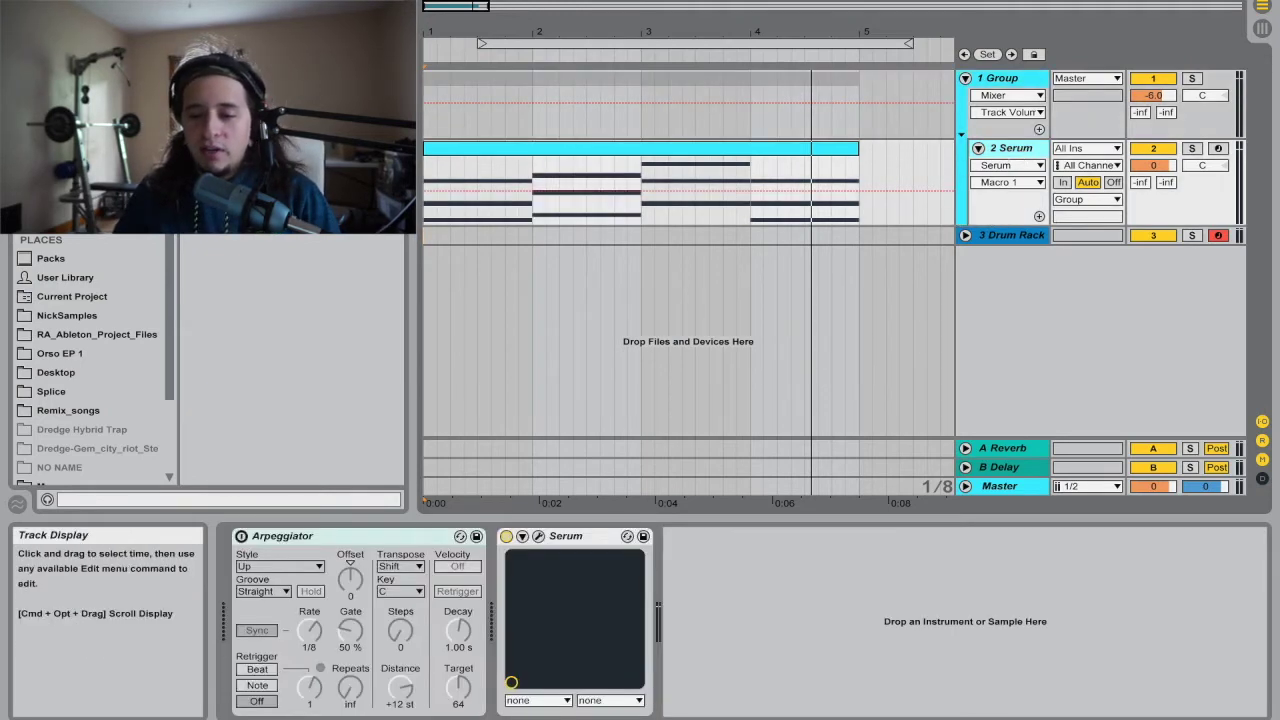
Restart the chord clip and switch on the Serum track's Arpeggiator.
left_click(528, 2)
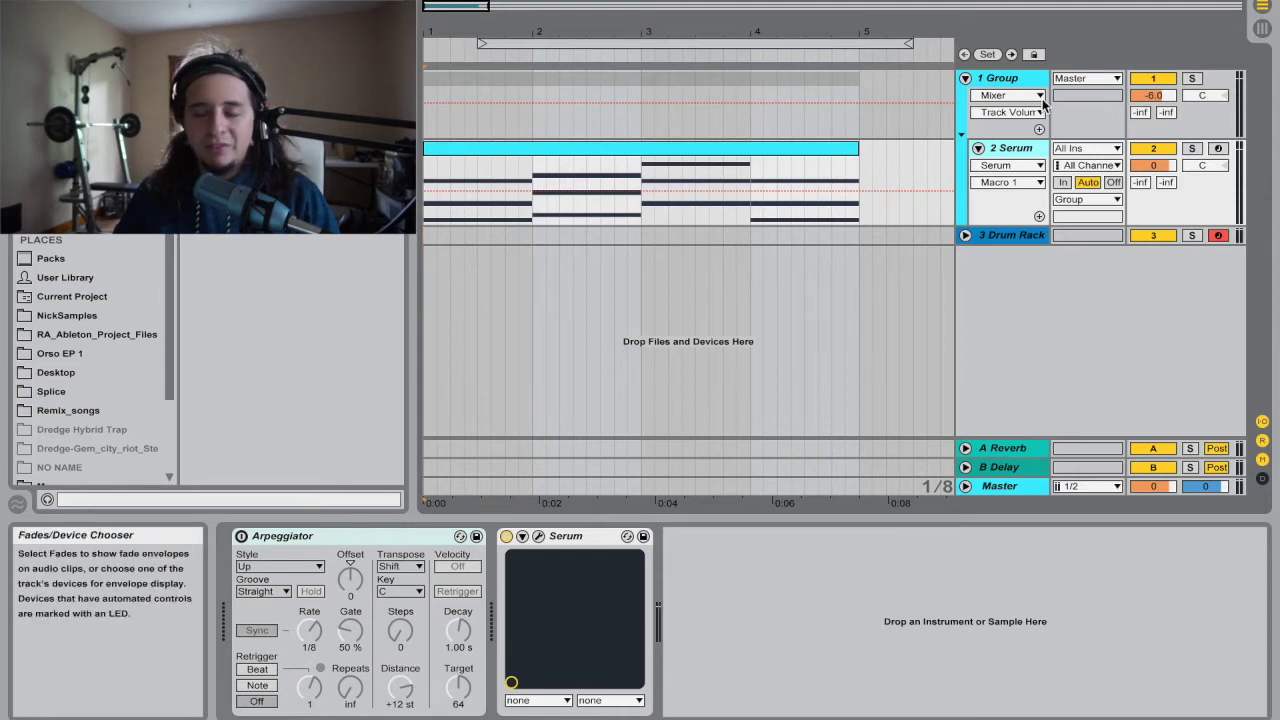
key("space")
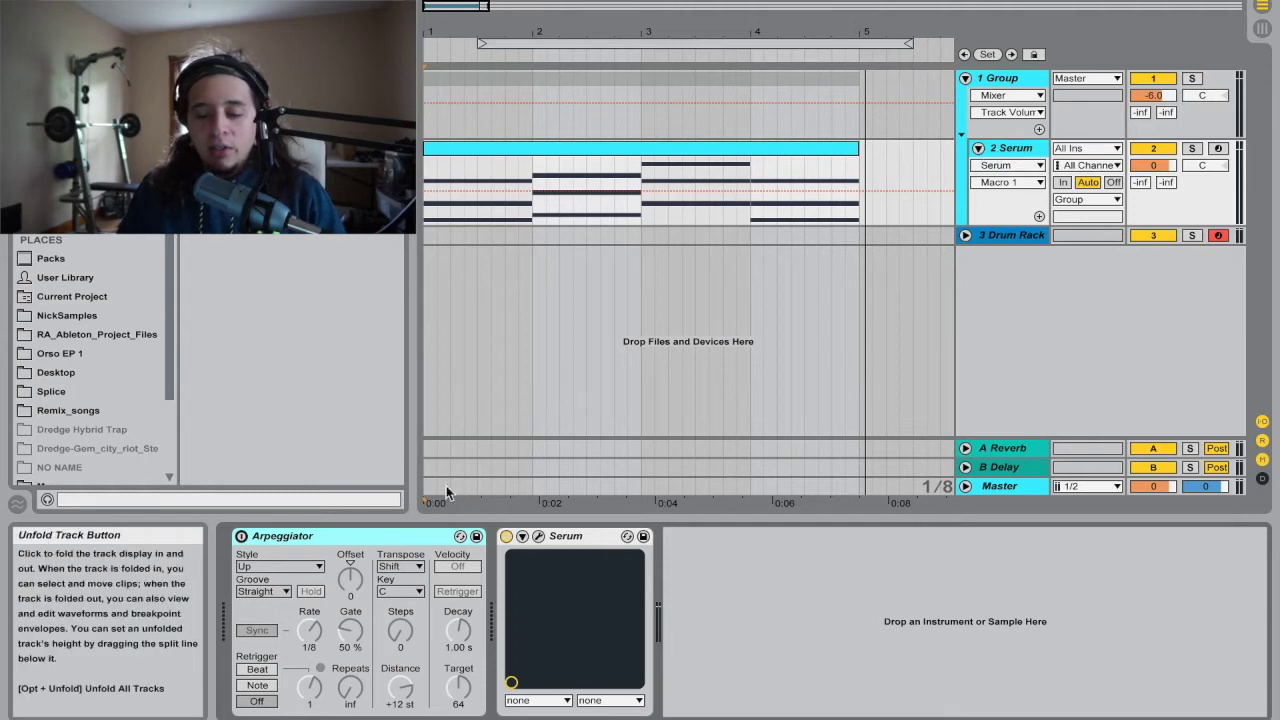
left_click(241, 537)
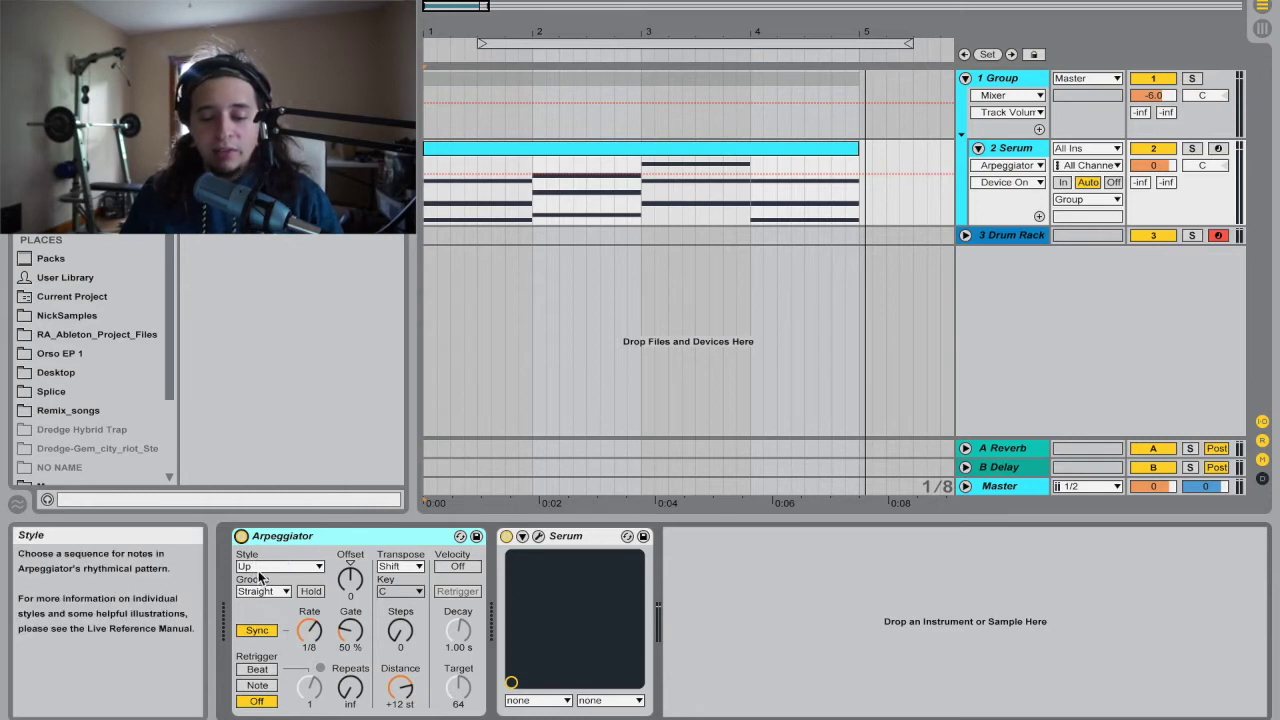
left_click(260, 568)
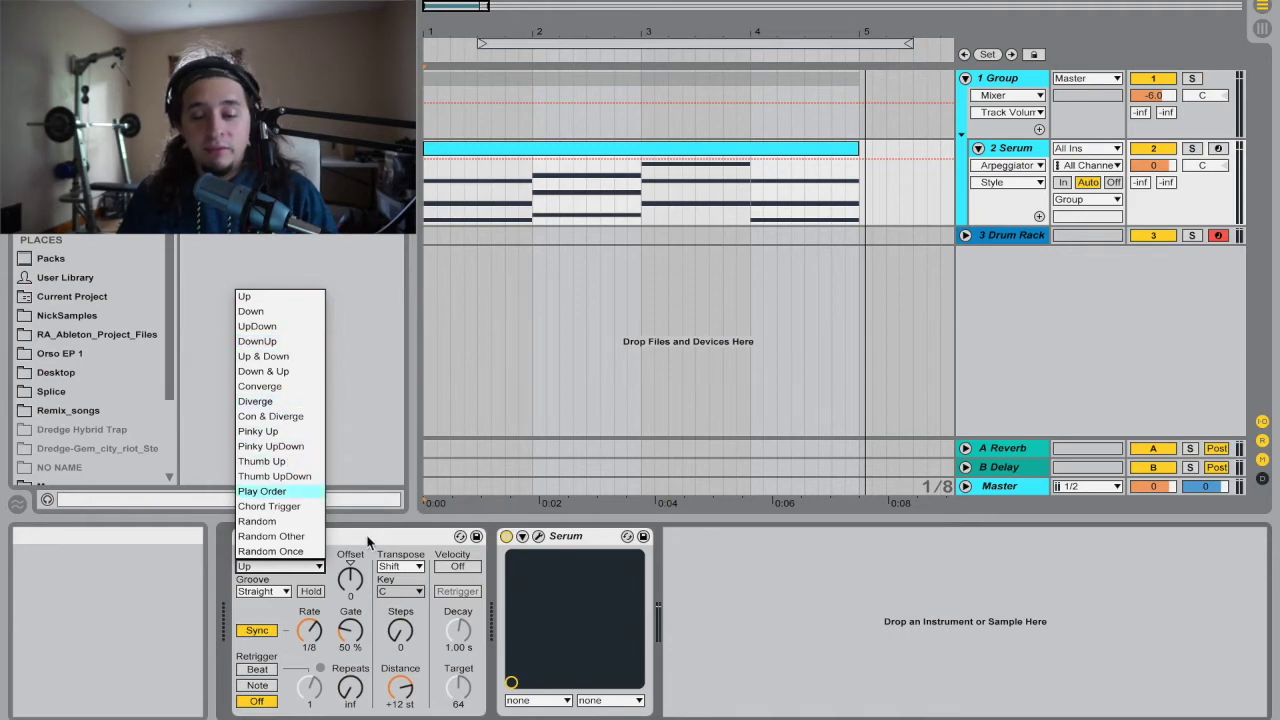
left_click(318, 566)
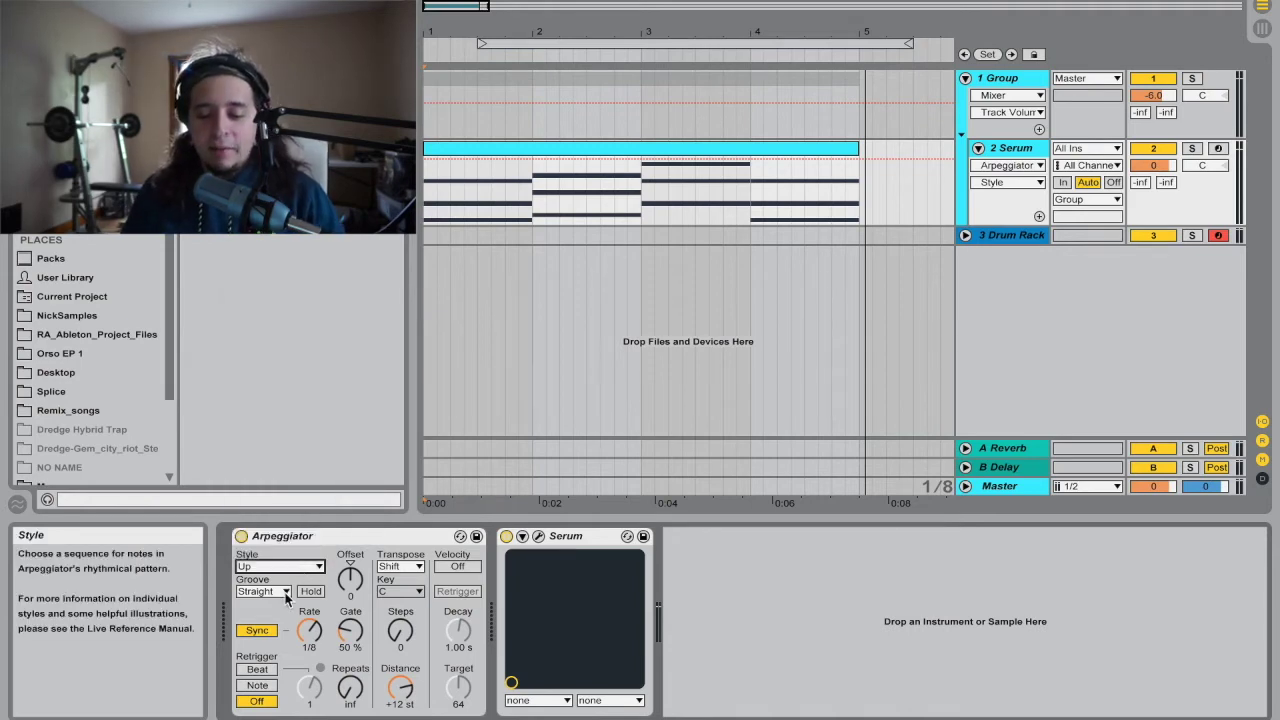
left_click(284, 592)
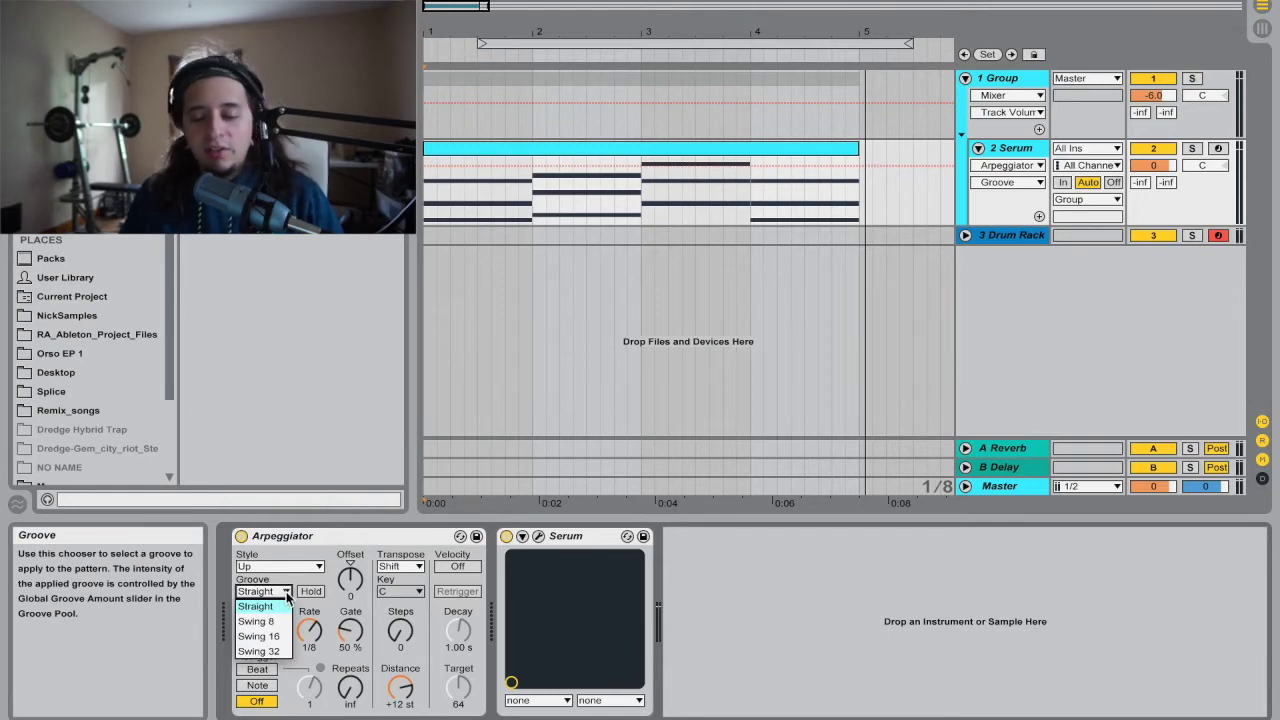
left_click(287, 596)
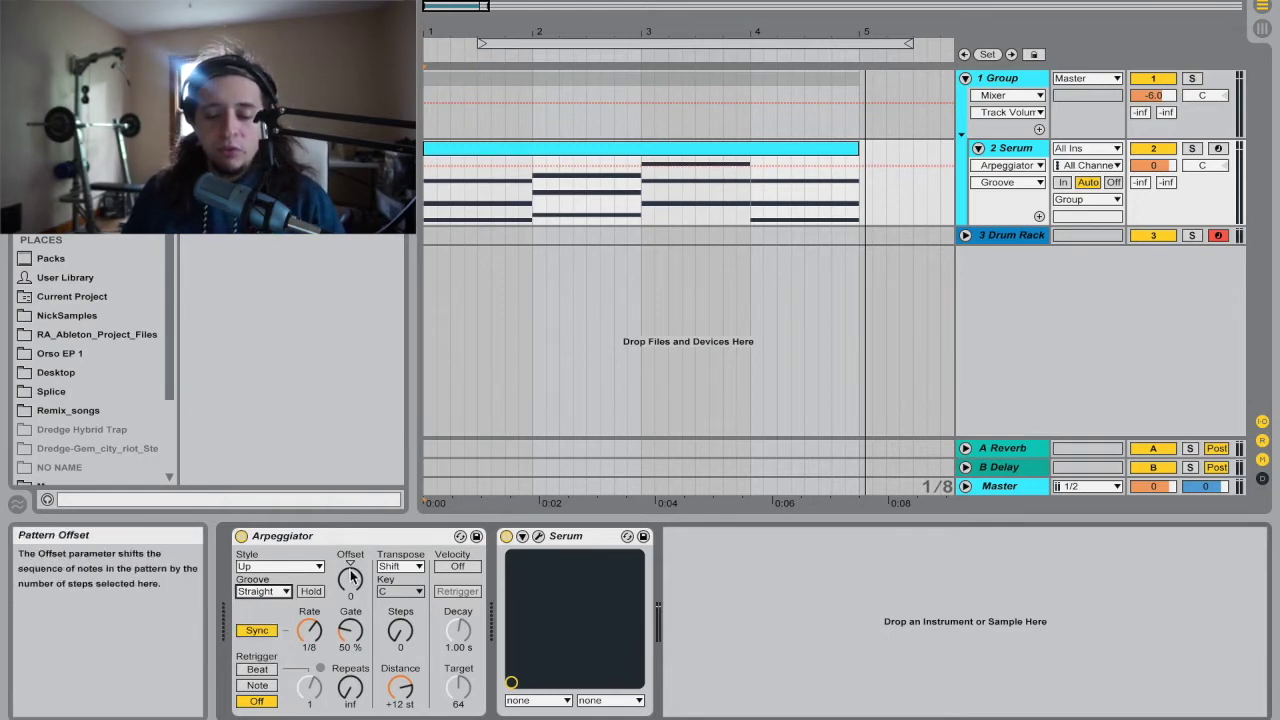
left_click(390, 567)
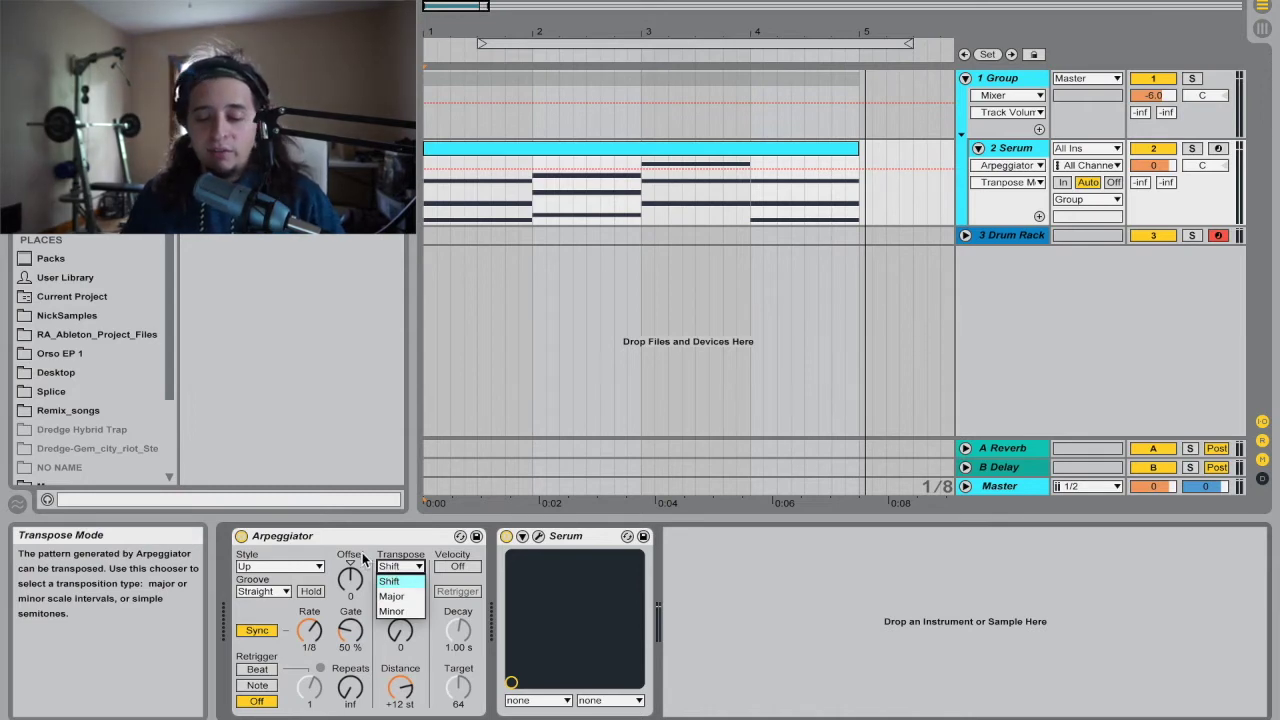
left_click(383, 558)
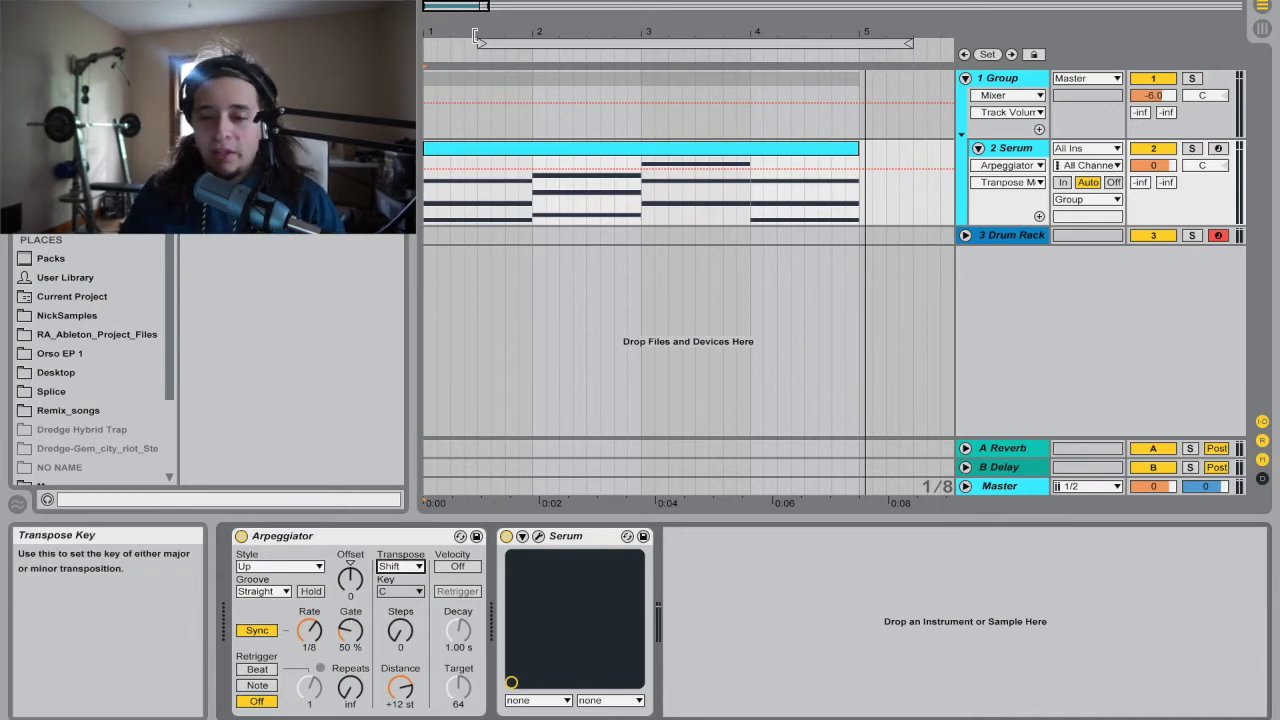
key("space")
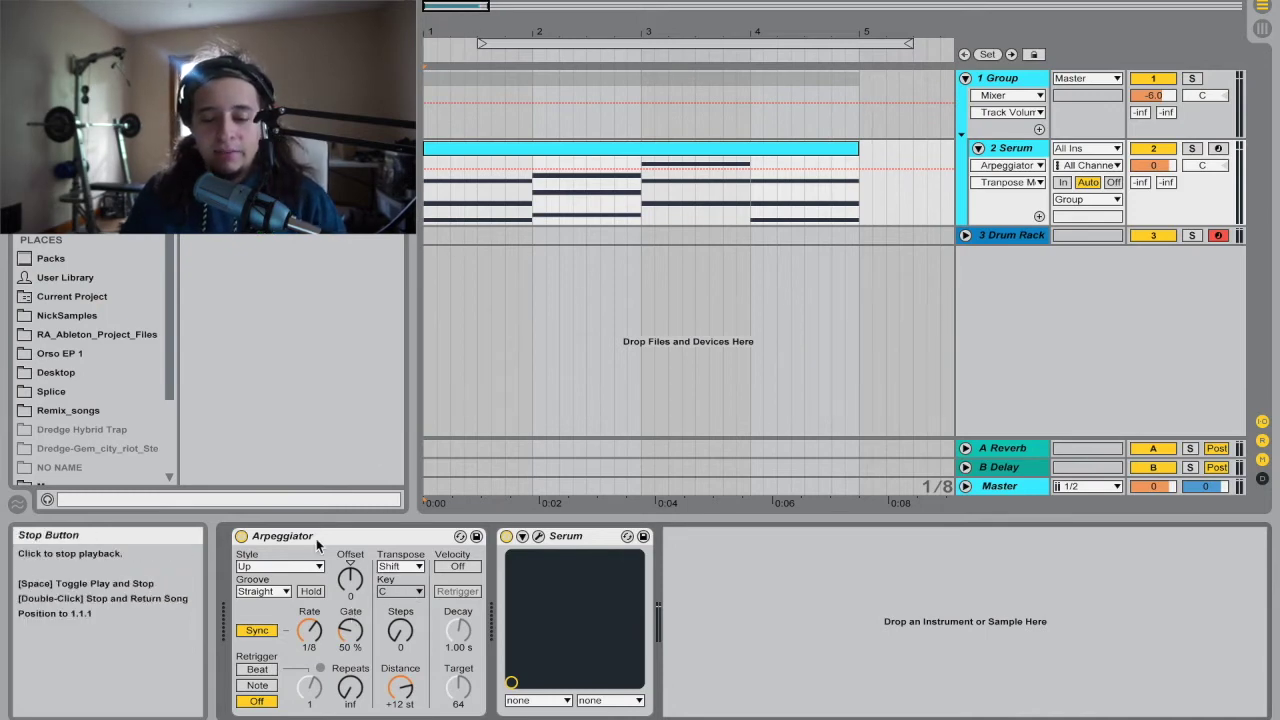
Set the Arpeggiator rate to 1/6, audition the clip, and record-arm the Serum track.
left_click_drag(313, 626, 313, 616)
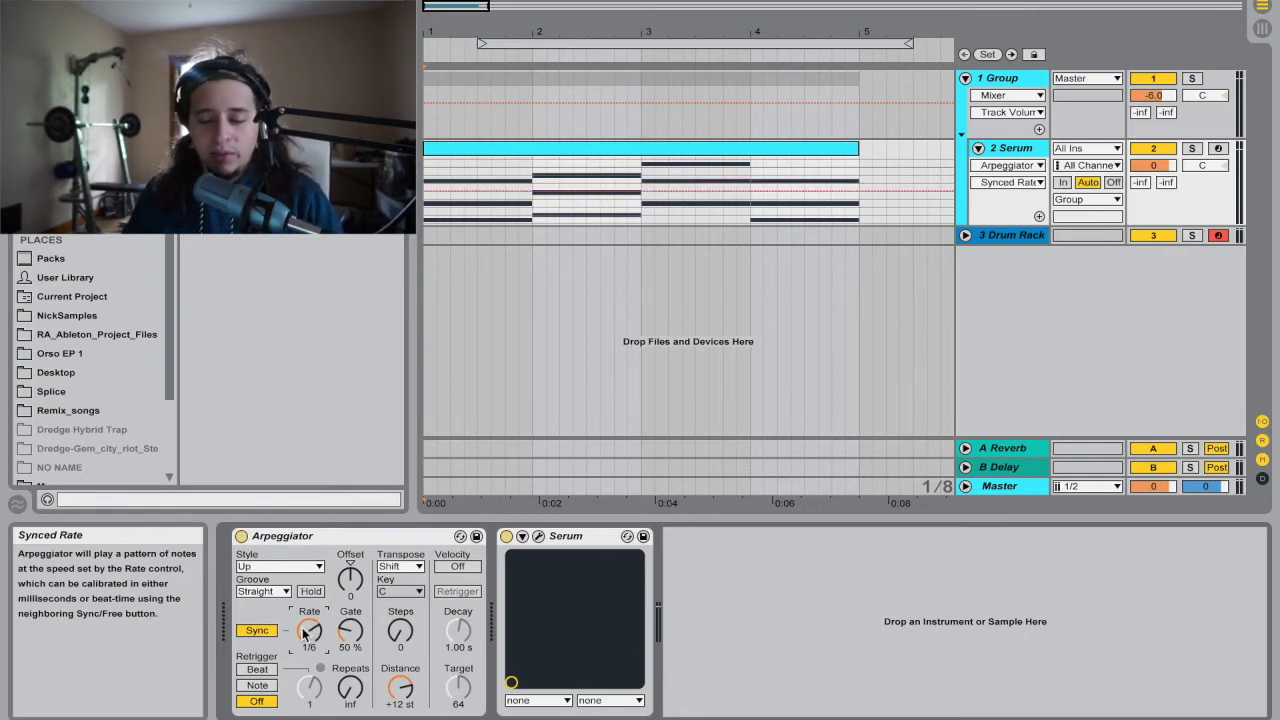
key("space")
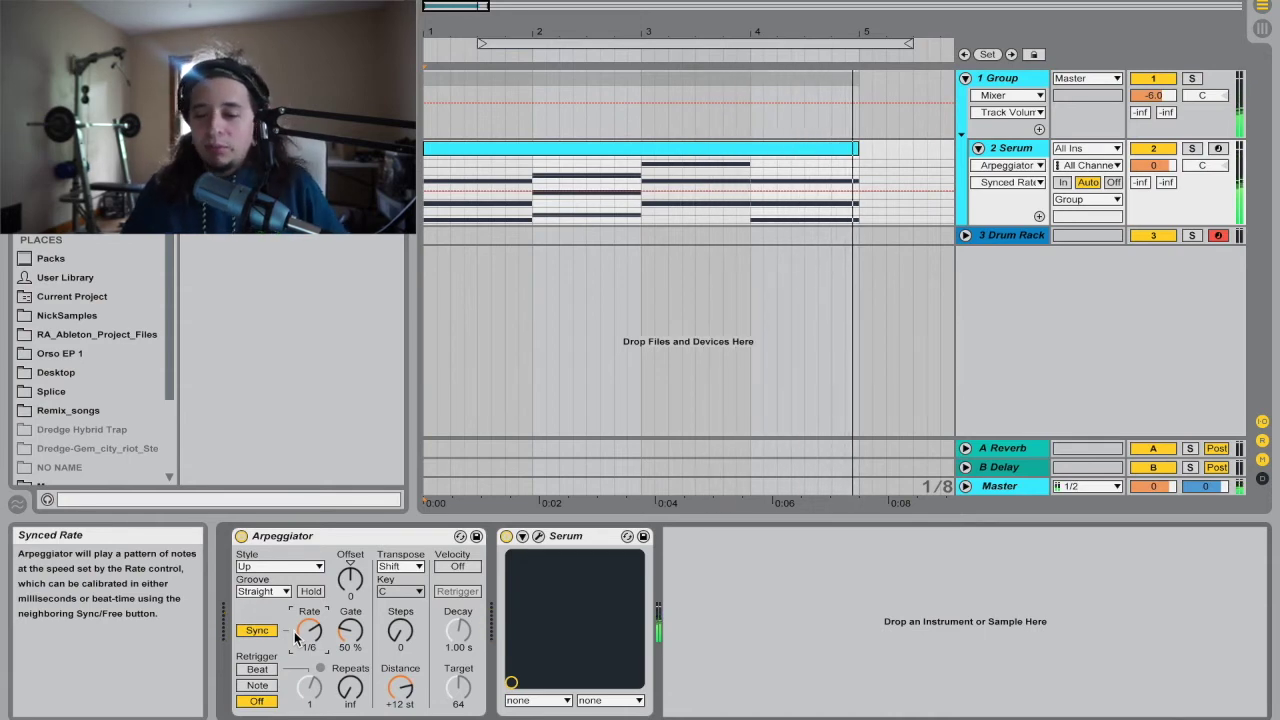
double_click(622, 148)
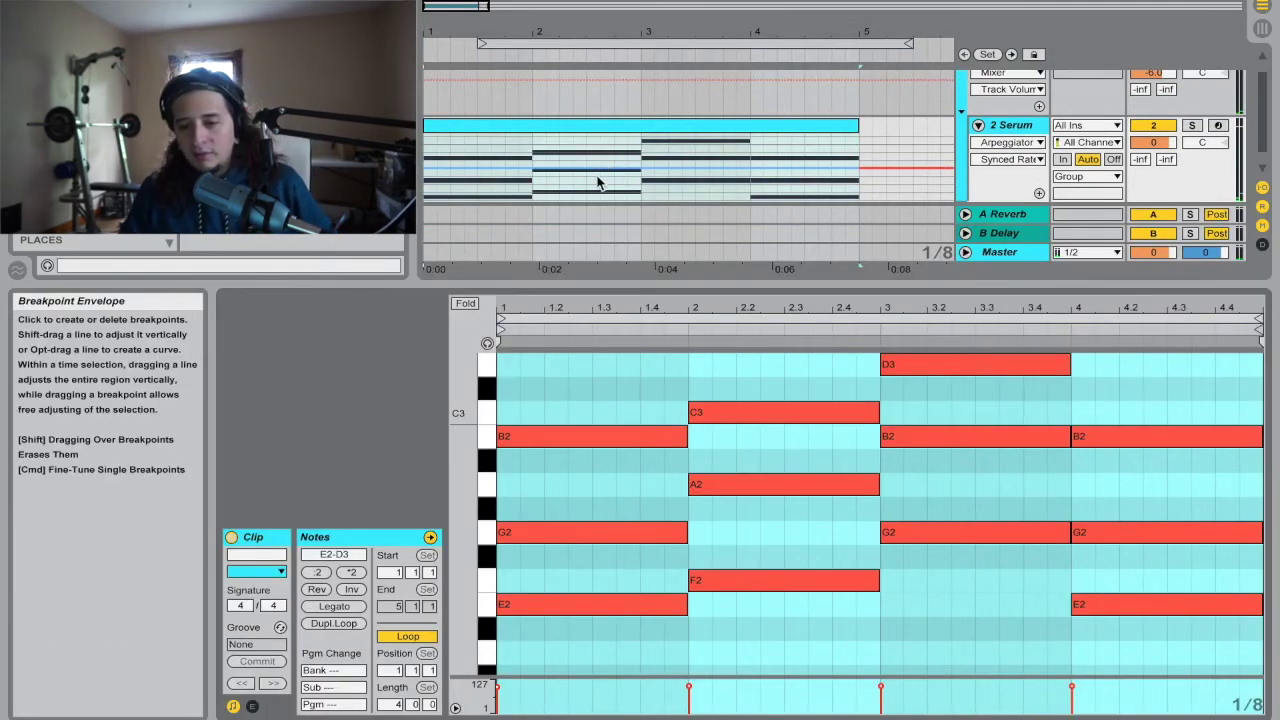
left_click(1216, 126)
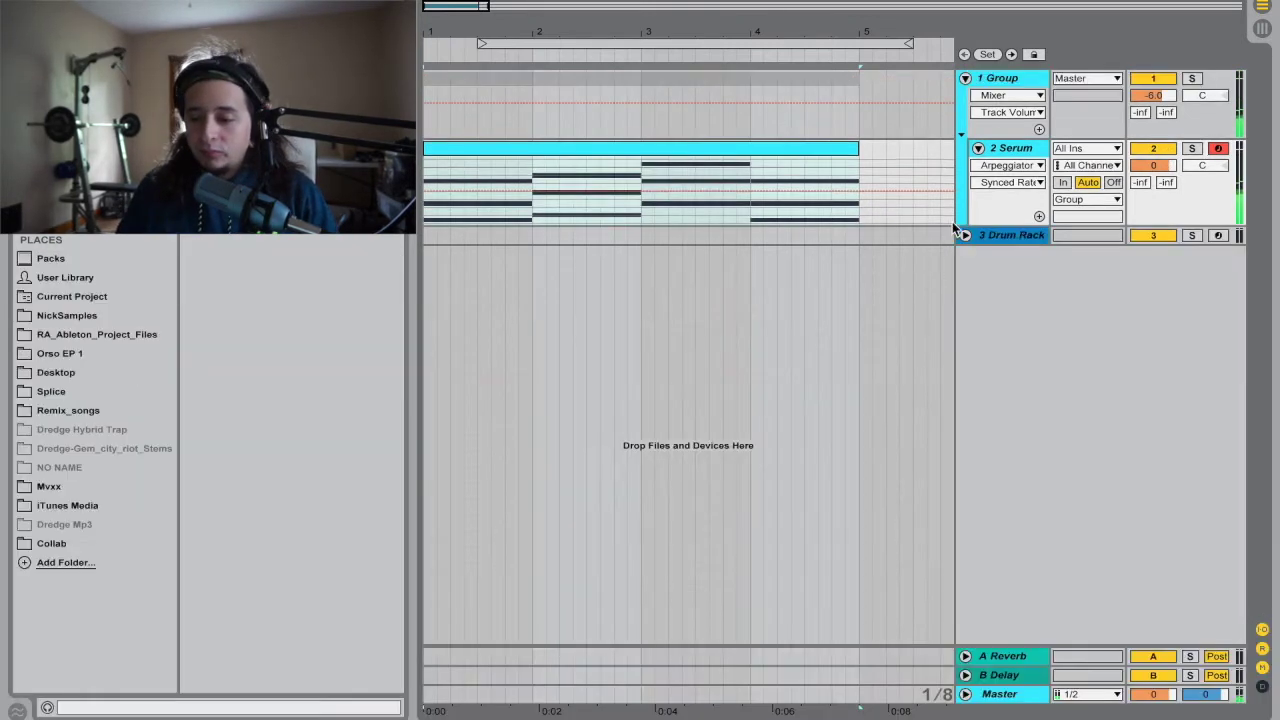
Change the Arpeggiator rate to 1/12 and audition the chord clip through it.
double_click(1011, 149)
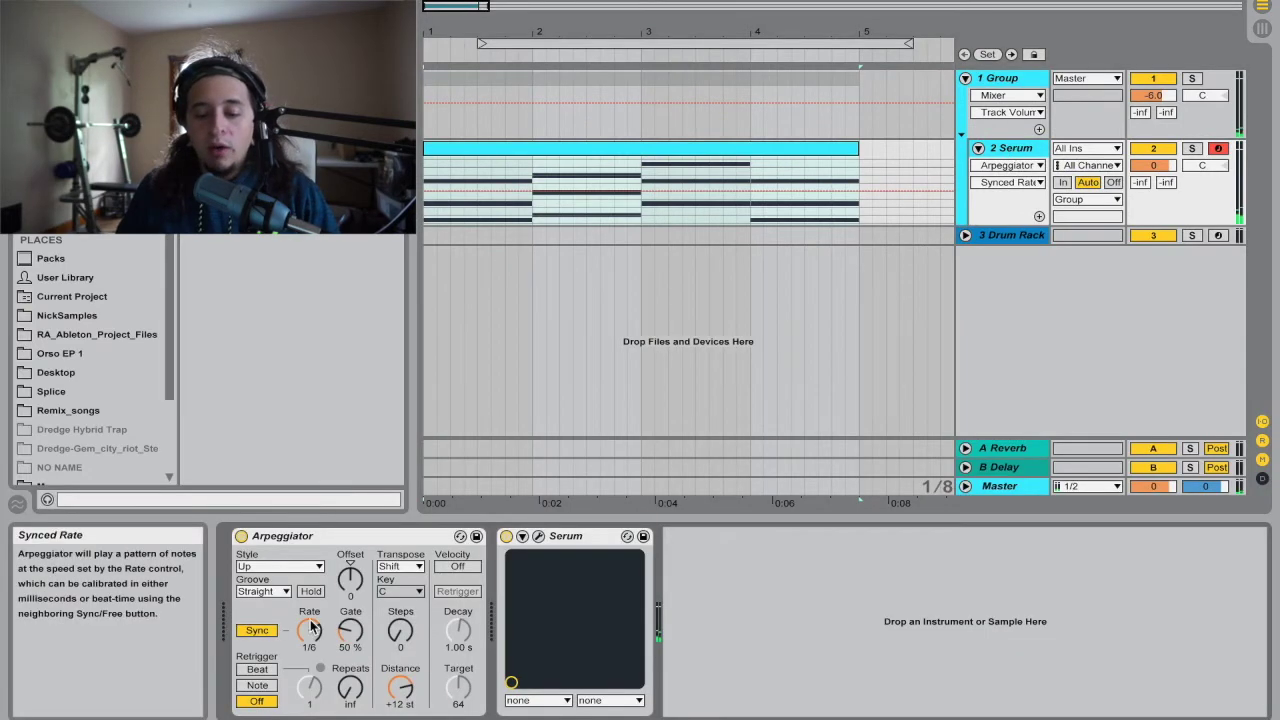
left_click_drag(310, 628, 310, 645)
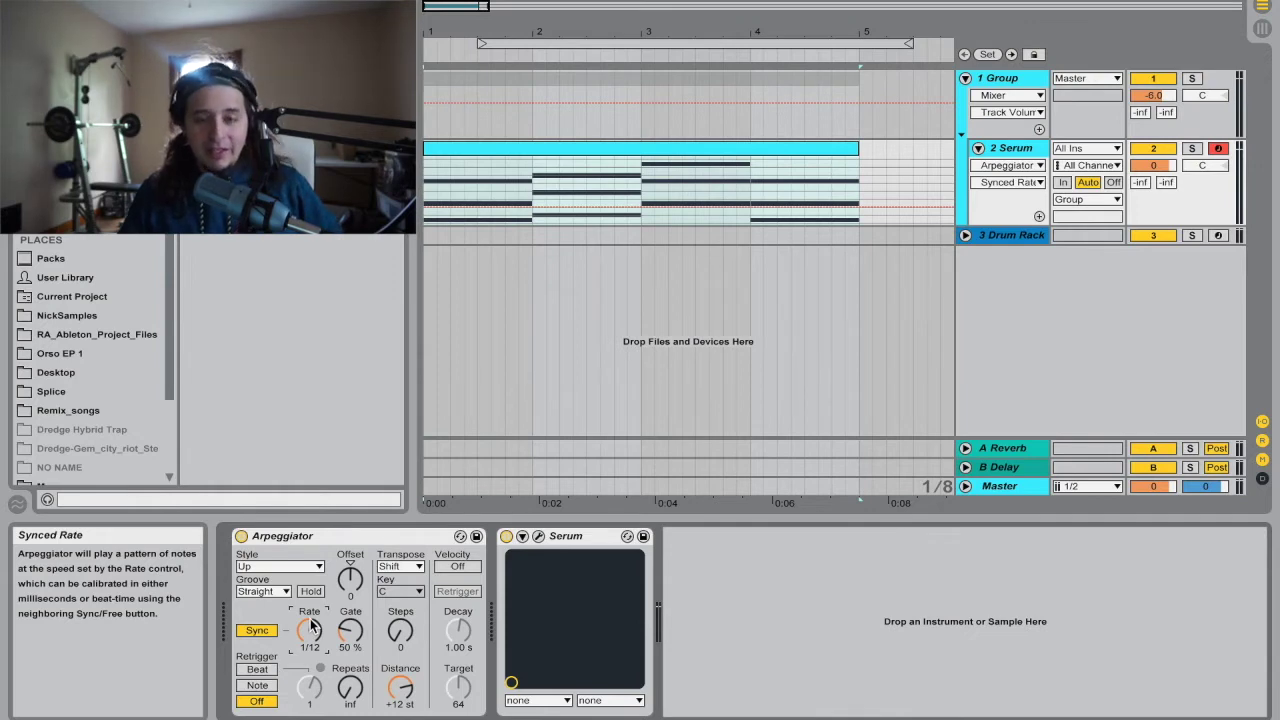
key("space")
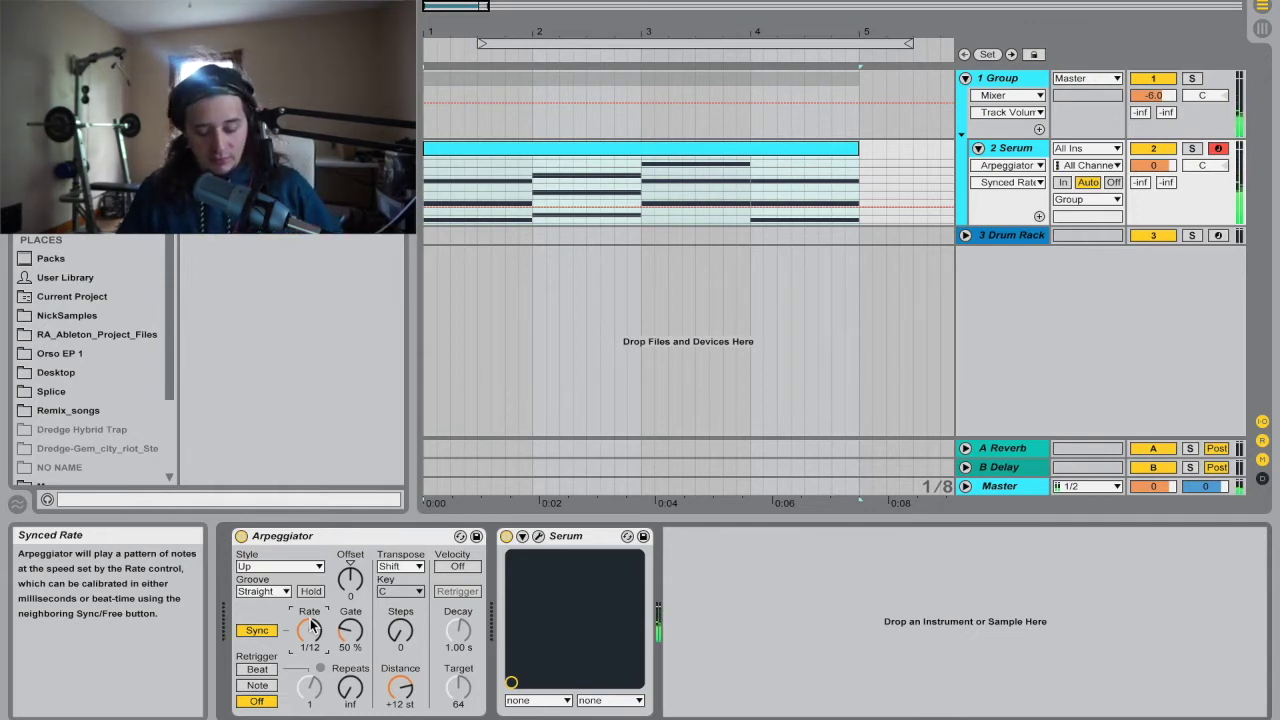
double_click(686, 150)
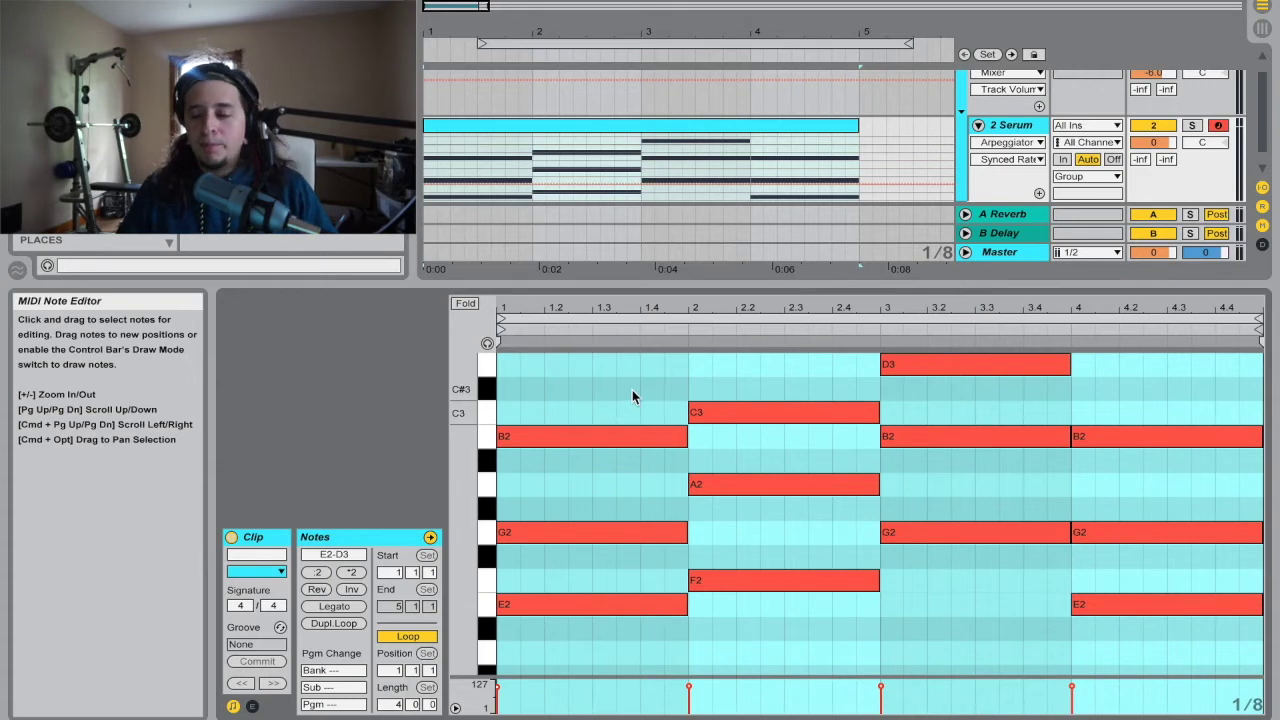
double_click(872, 282)
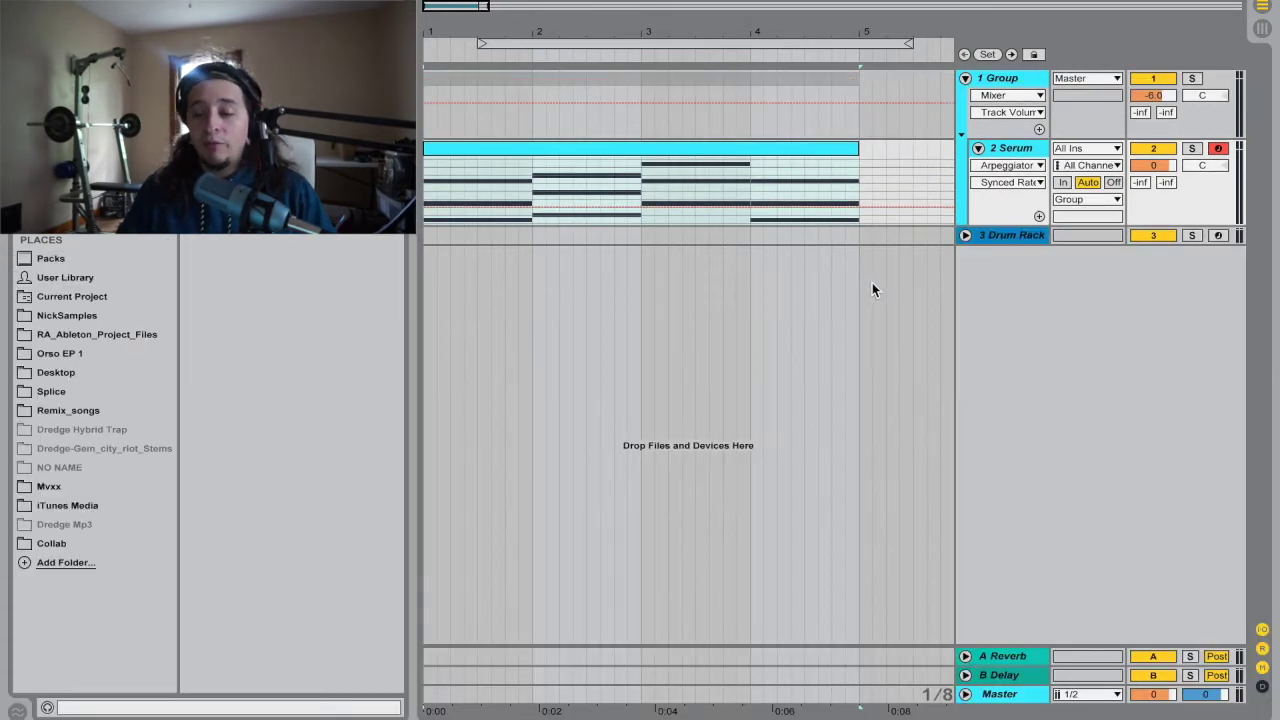
double_click(1020, 152)
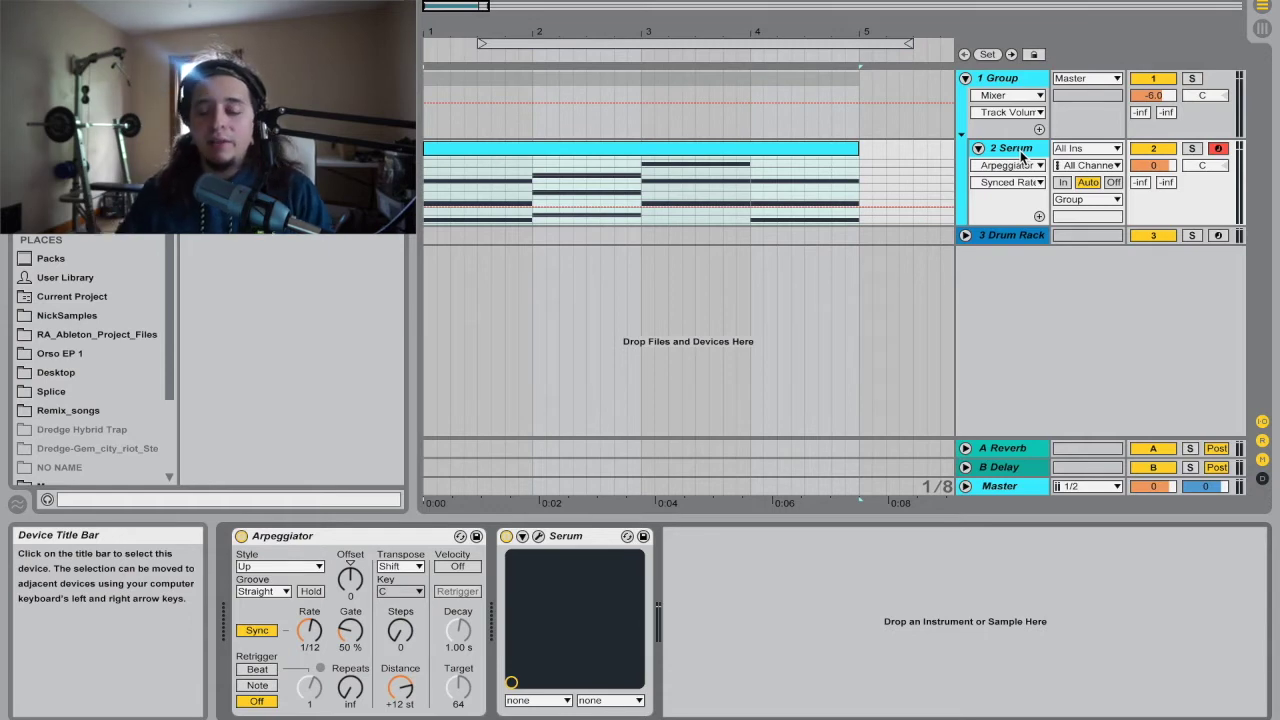
key("space")
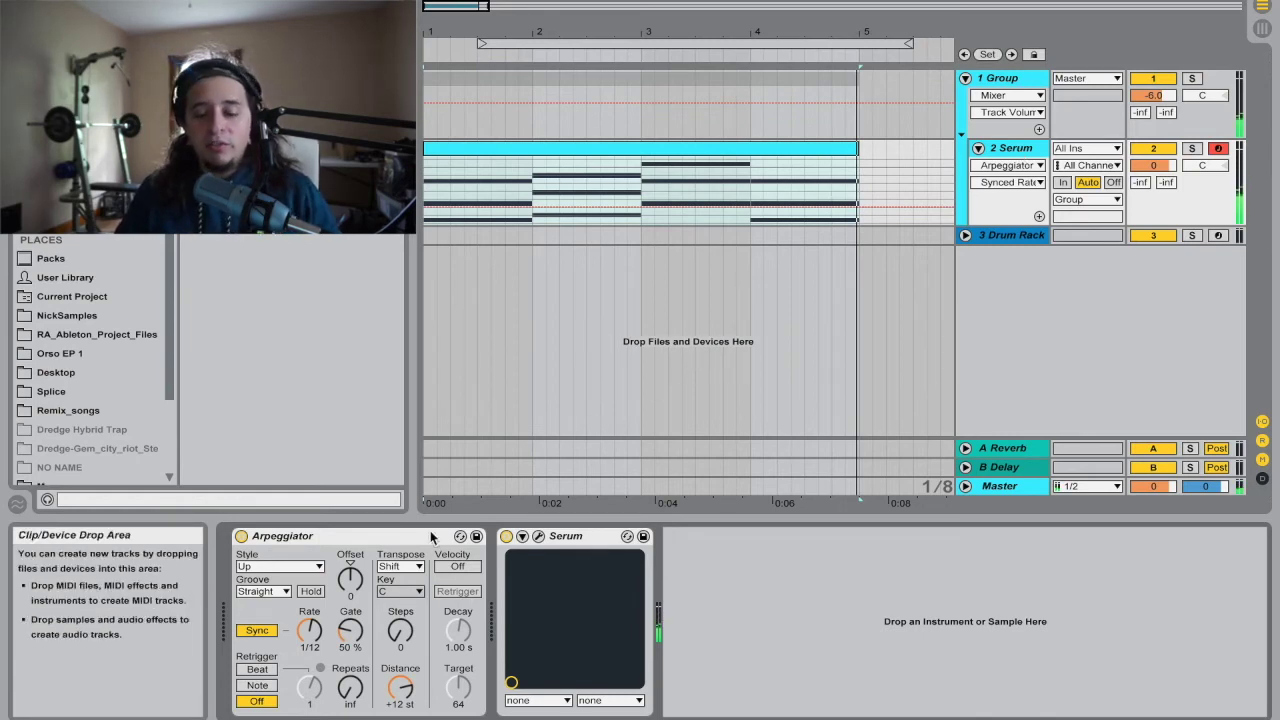
Try the Down arpeggio style while playing the clip.
left_click(280, 566)
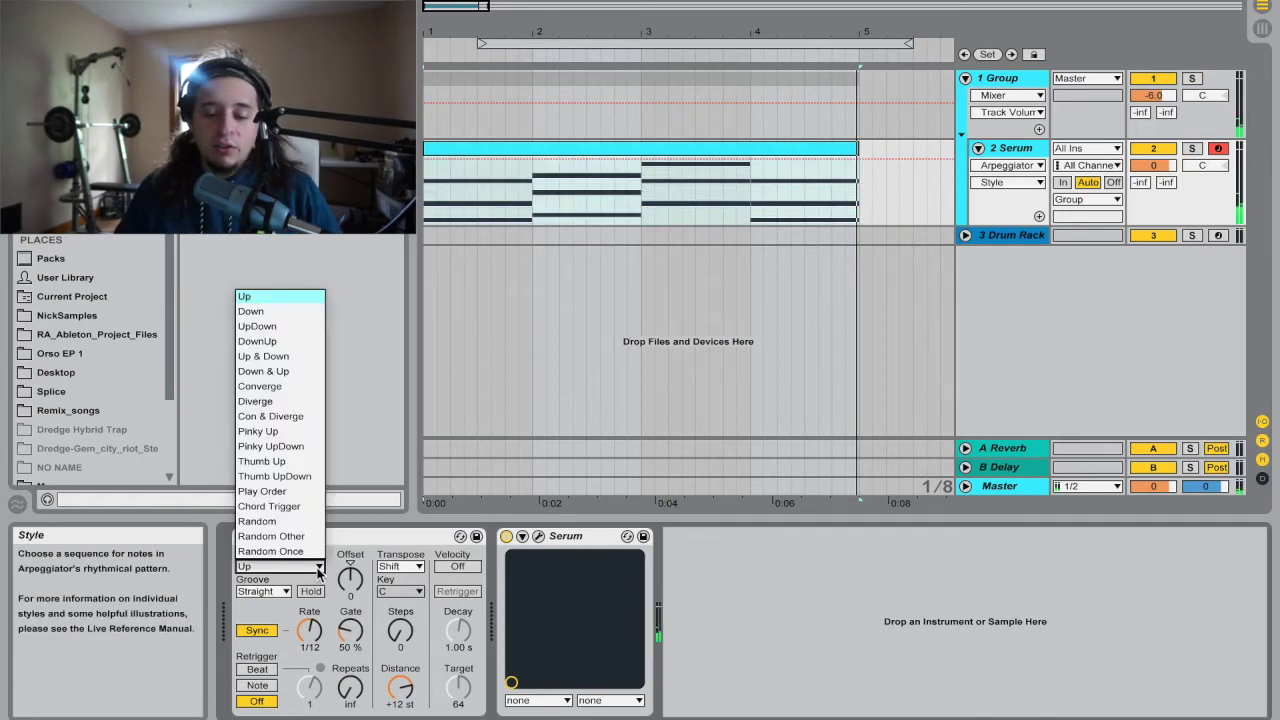
left_click(276, 311)
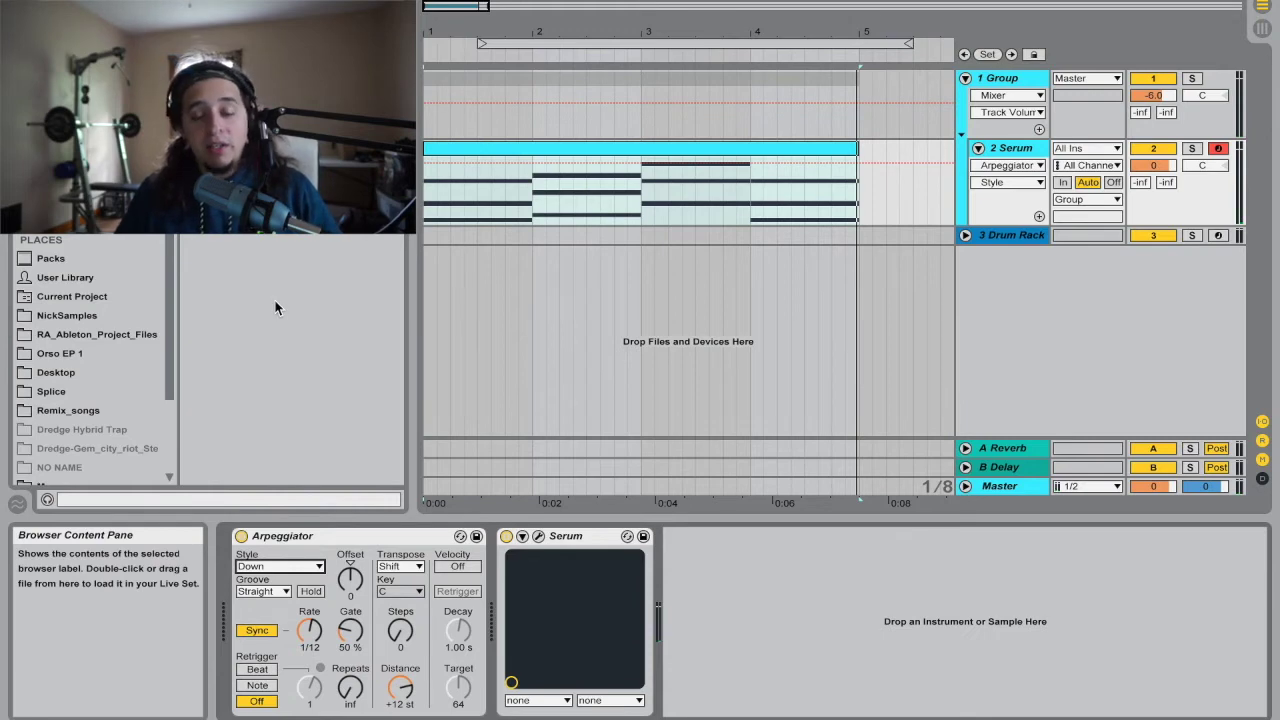
key("space")
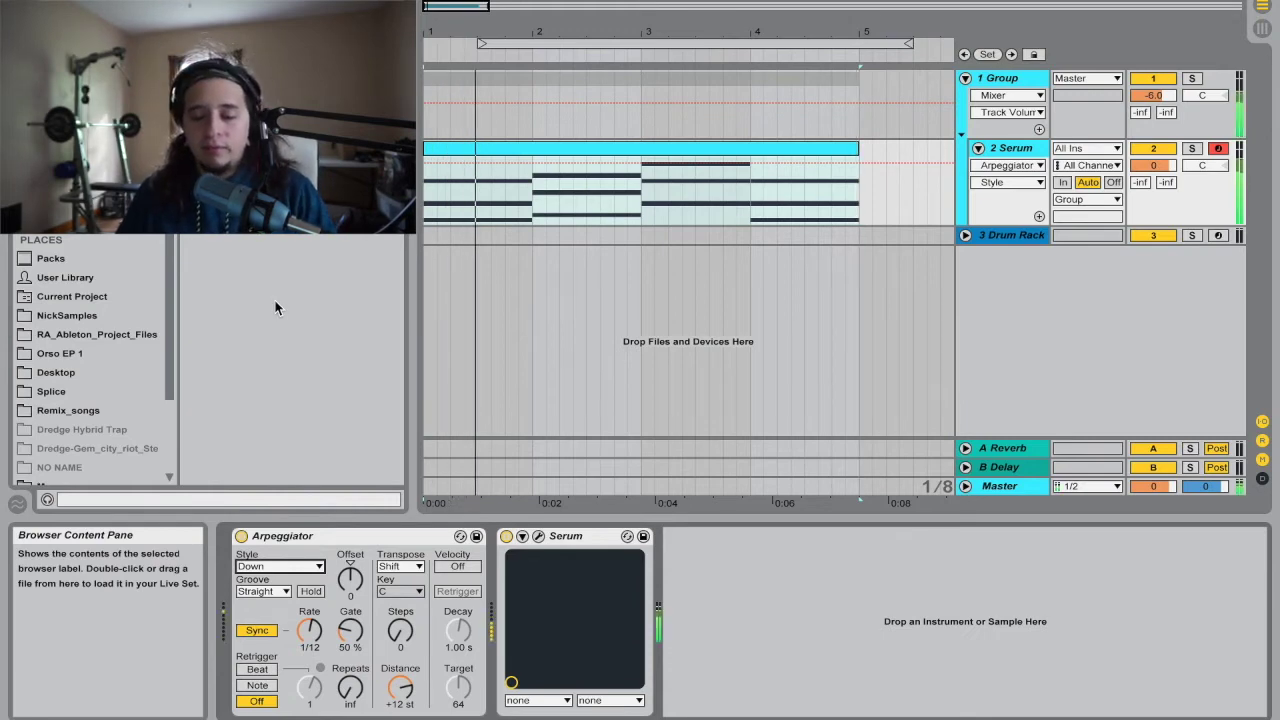
Switch the arpeggio style to Random and set the rate back to 1/8.
left_click(316, 566)
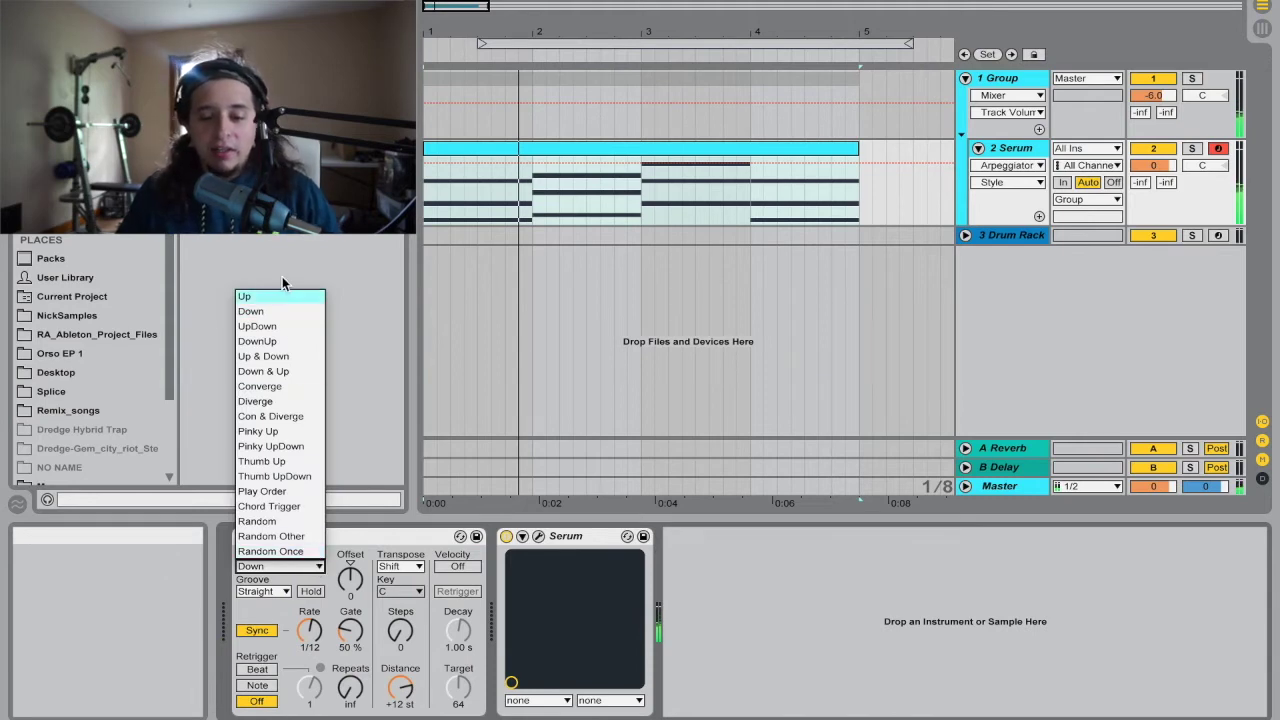
left_click(290, 521)
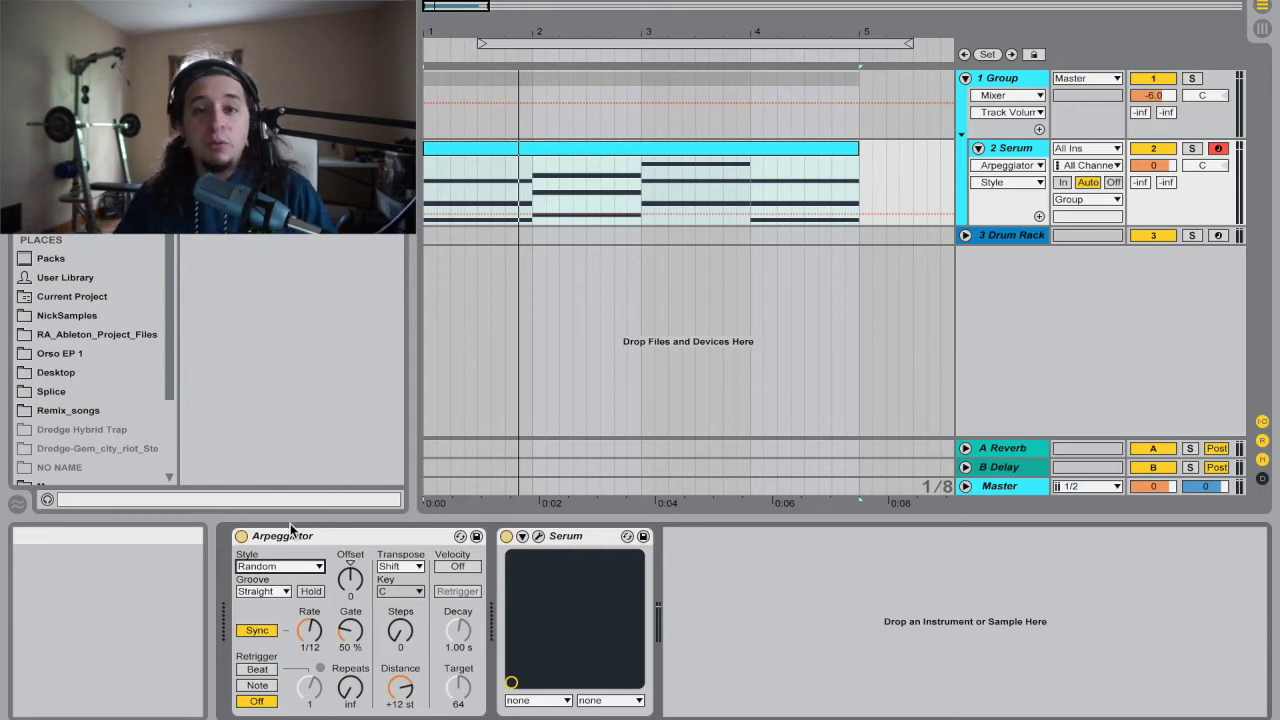
key("space")
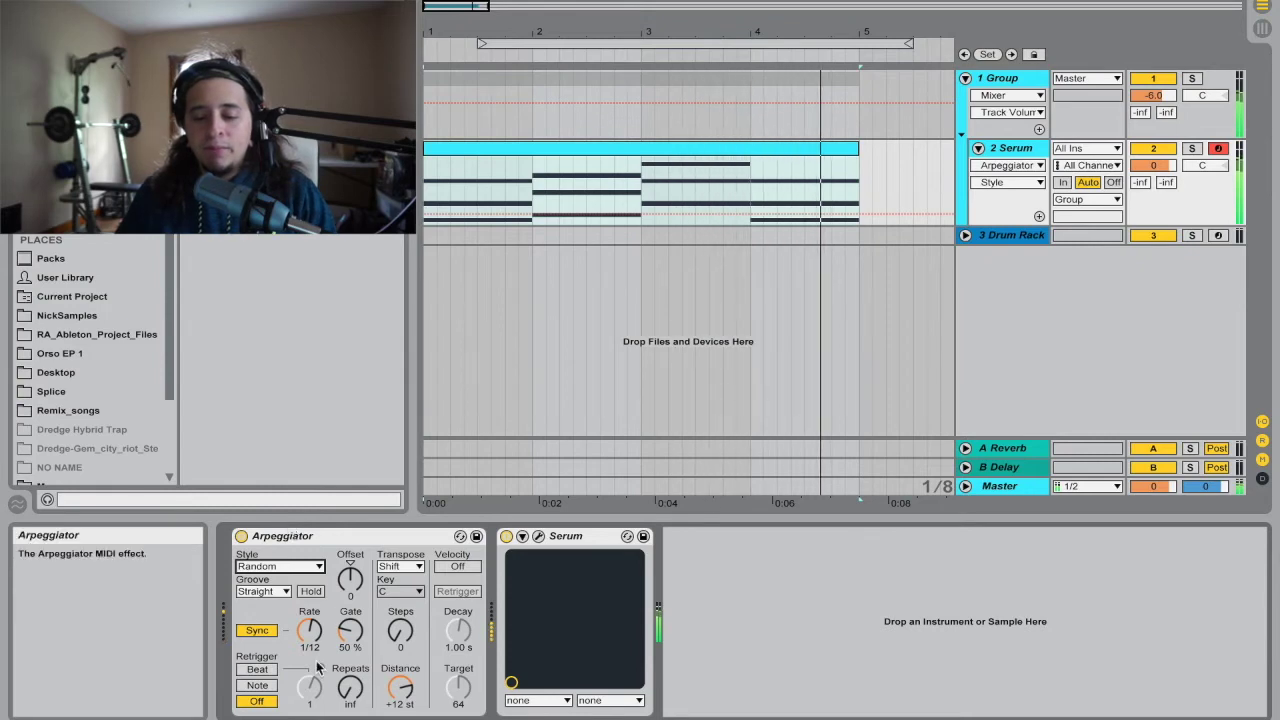
left_click_drag(309, 630, 309, 640)
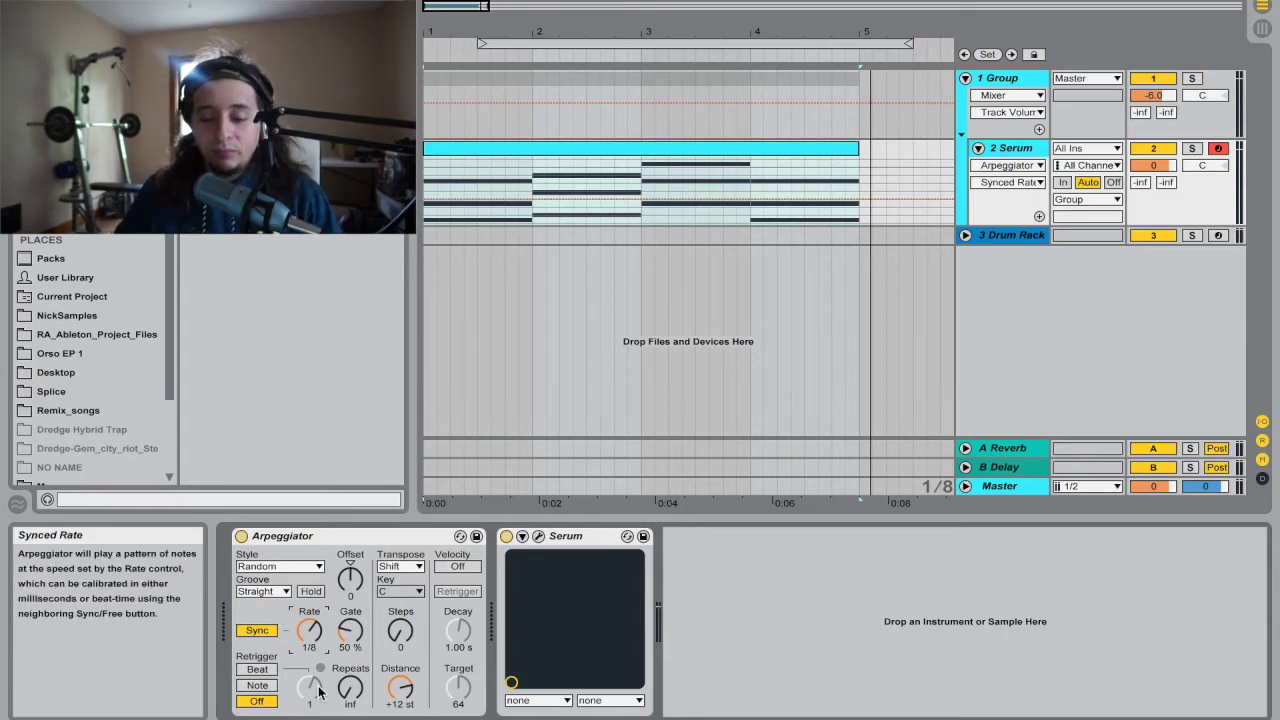
Set the Arpeggiator style back to Up and insert a new audio track below Serum.
left_click(268, 632)
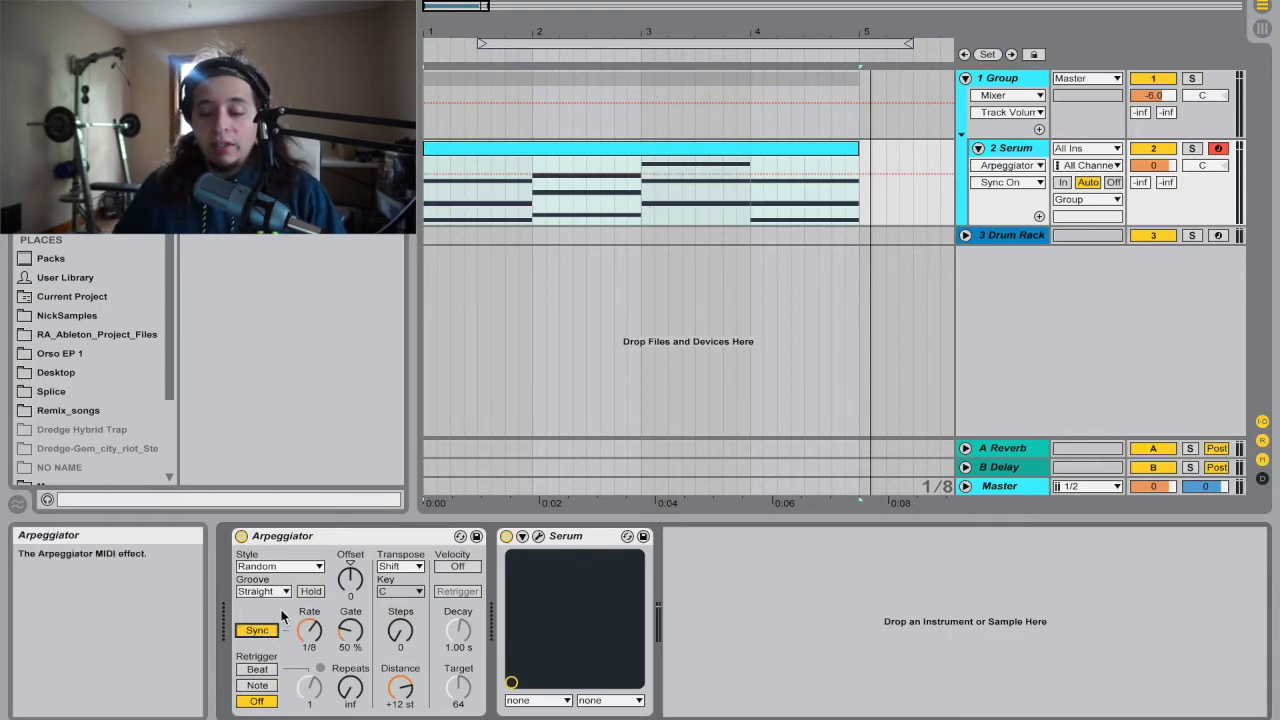
left_click(291, 567)
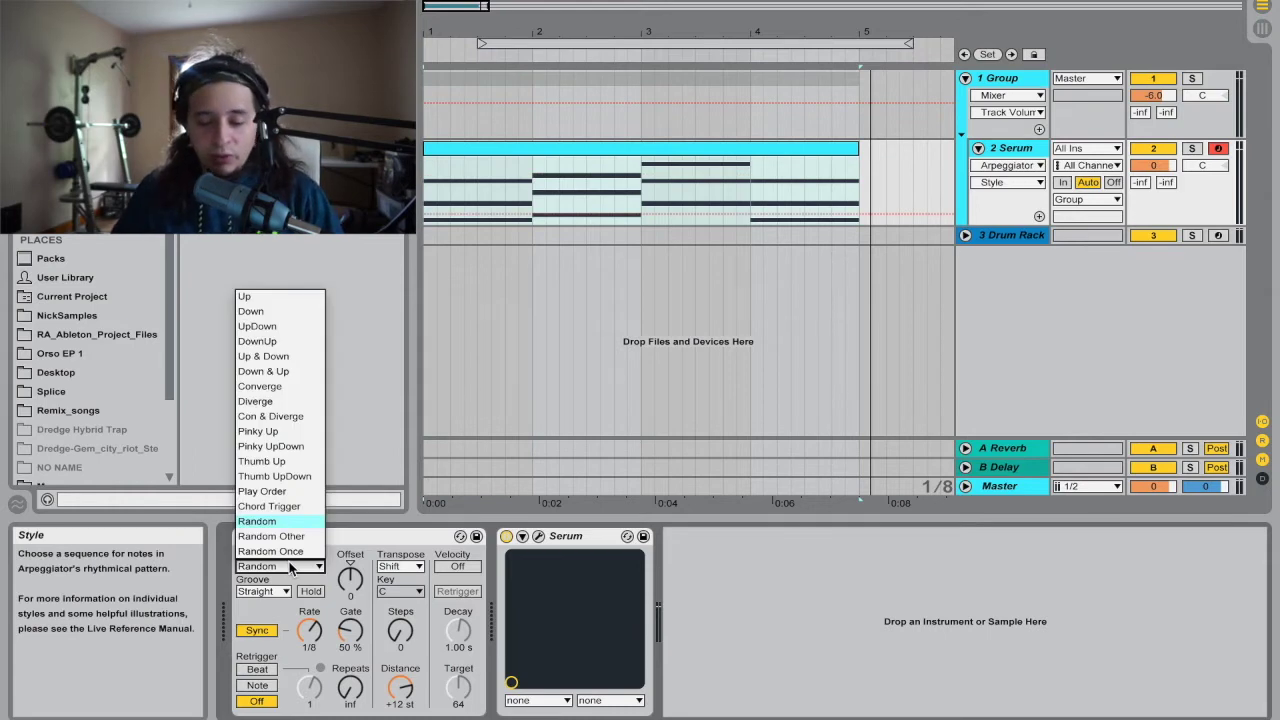
left_click(244, 296)
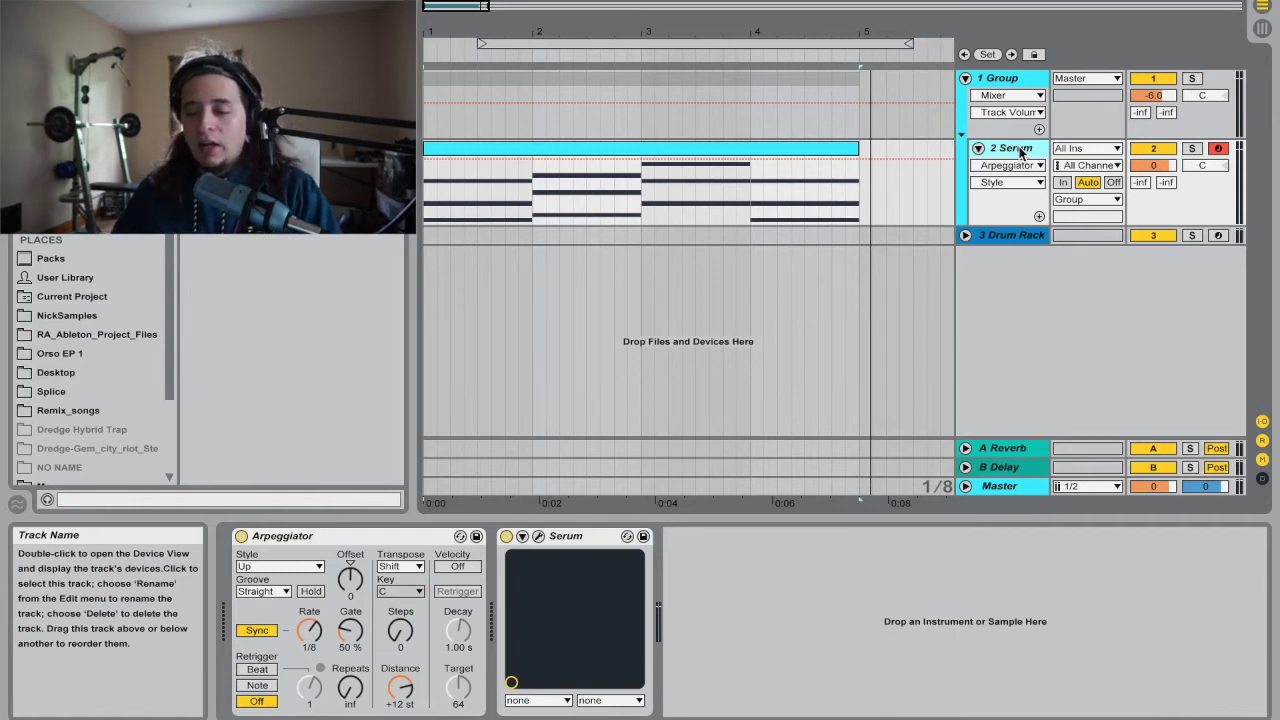
key("ctrl+t")
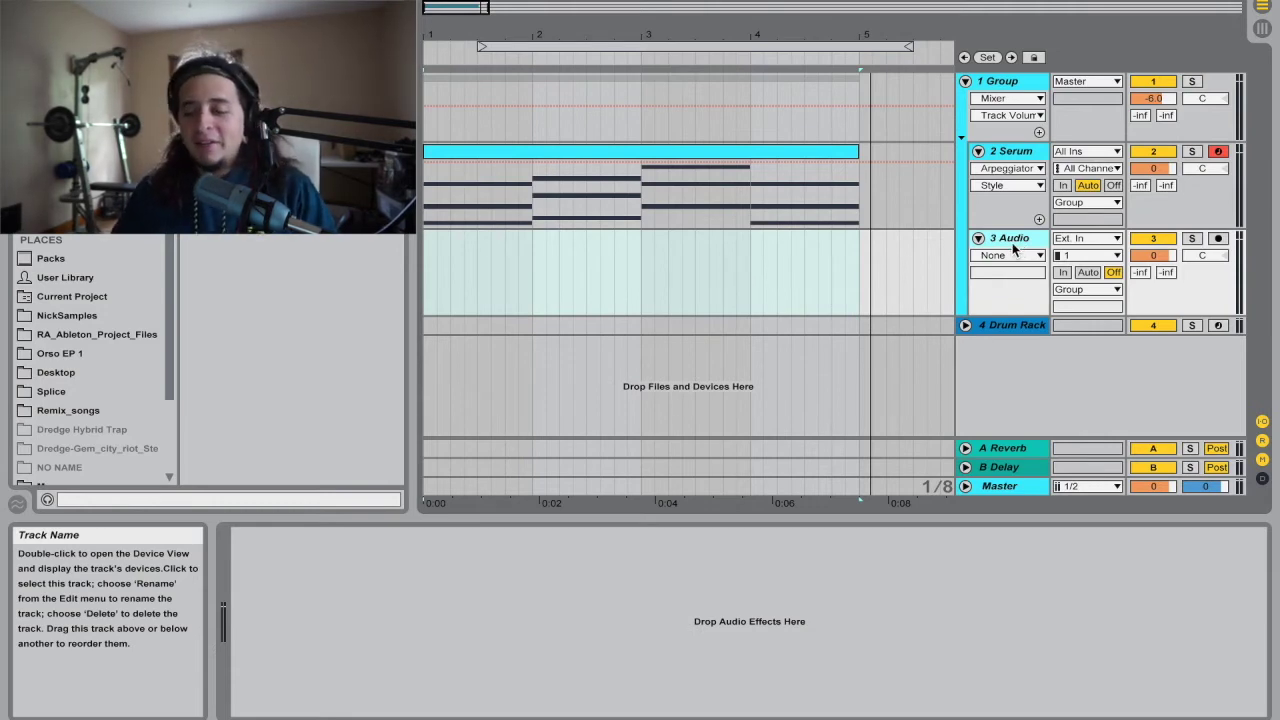
Set the new audio track's input to Resampling, solo Serum, and arm the audio track.
left_click(1117, 238)
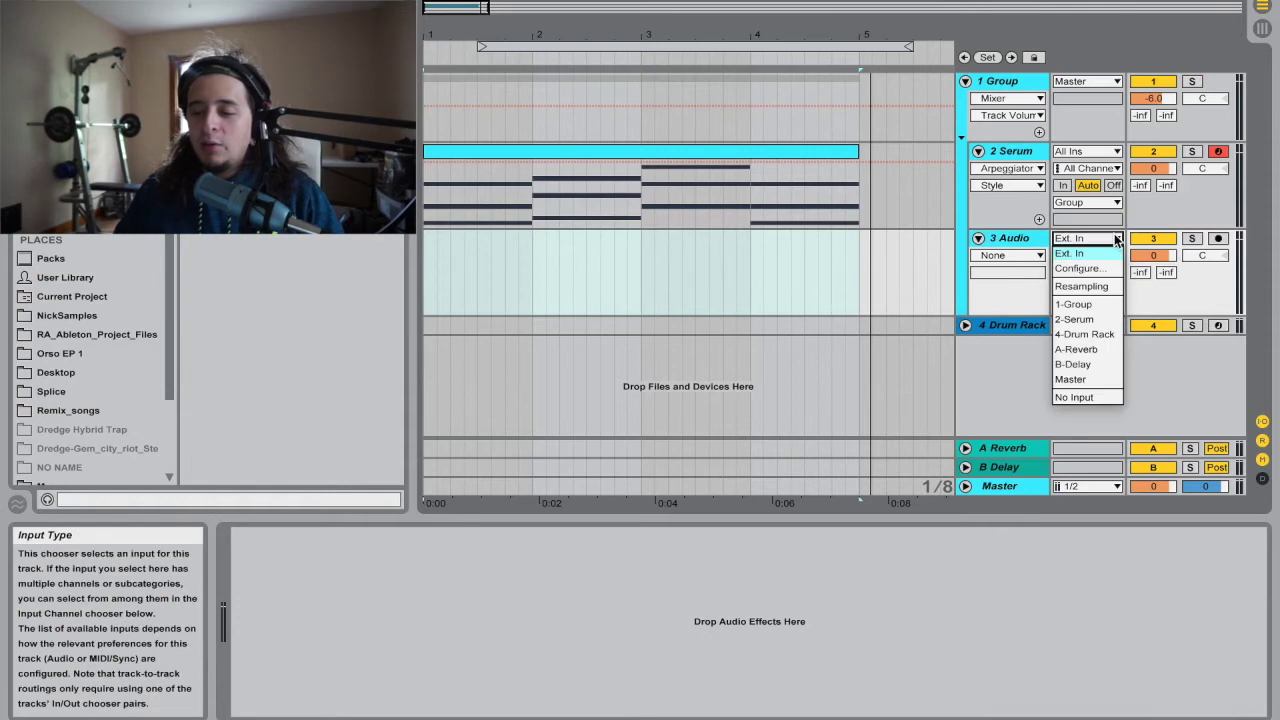
left_click(1106, 287)
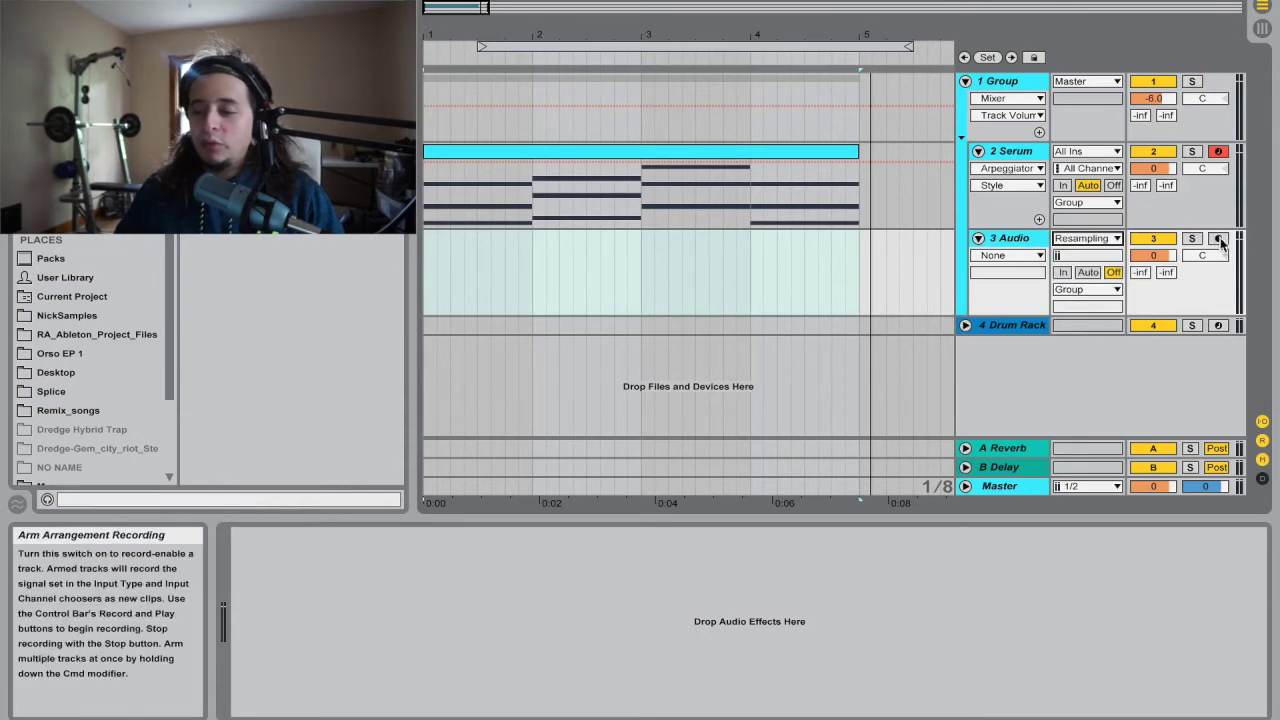
left_click(1191, 151)
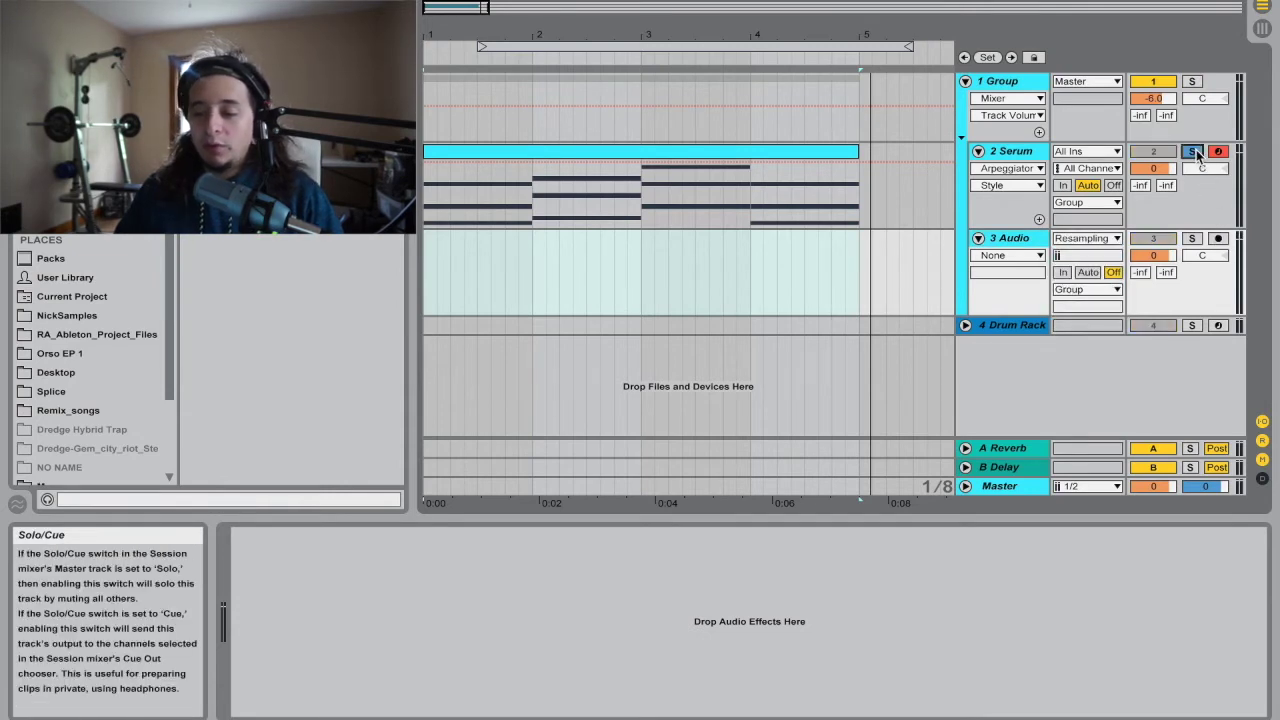
left_click(1218, 239)
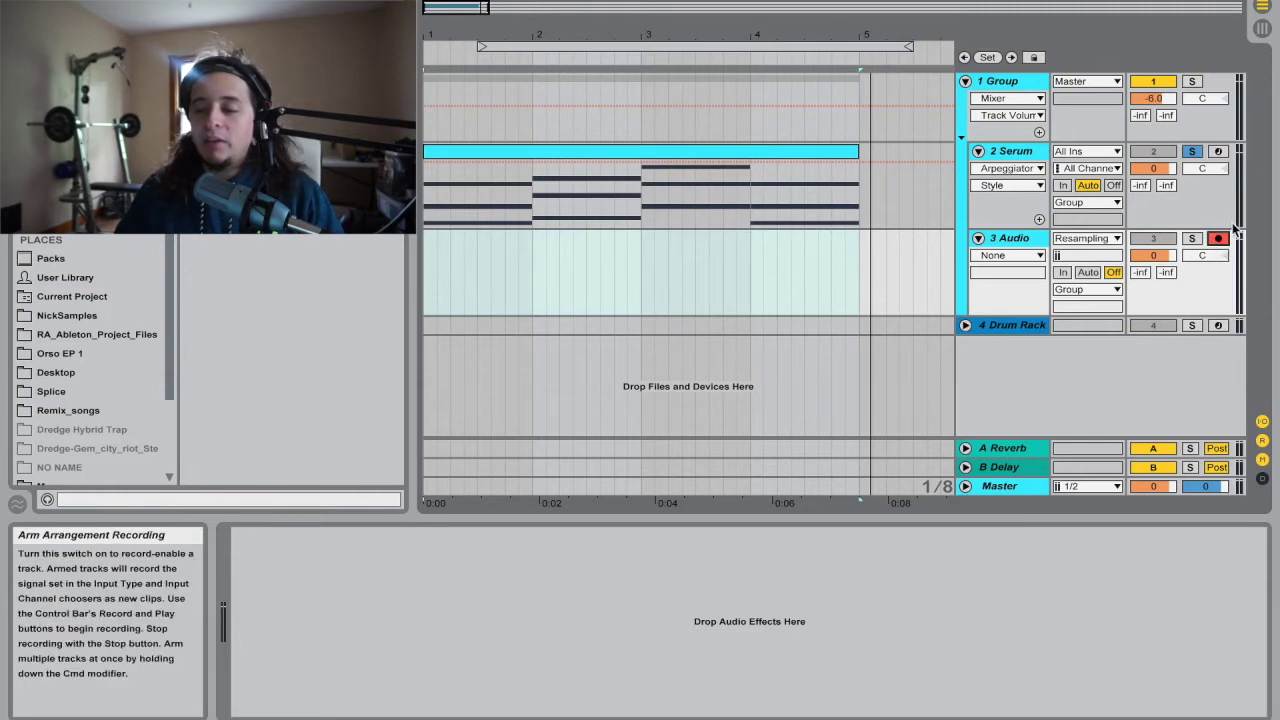
Return to the song start and record the Serum arpeggio into 3 Audio with F9.
left_click(505, 2)
left_click(1010, 151)
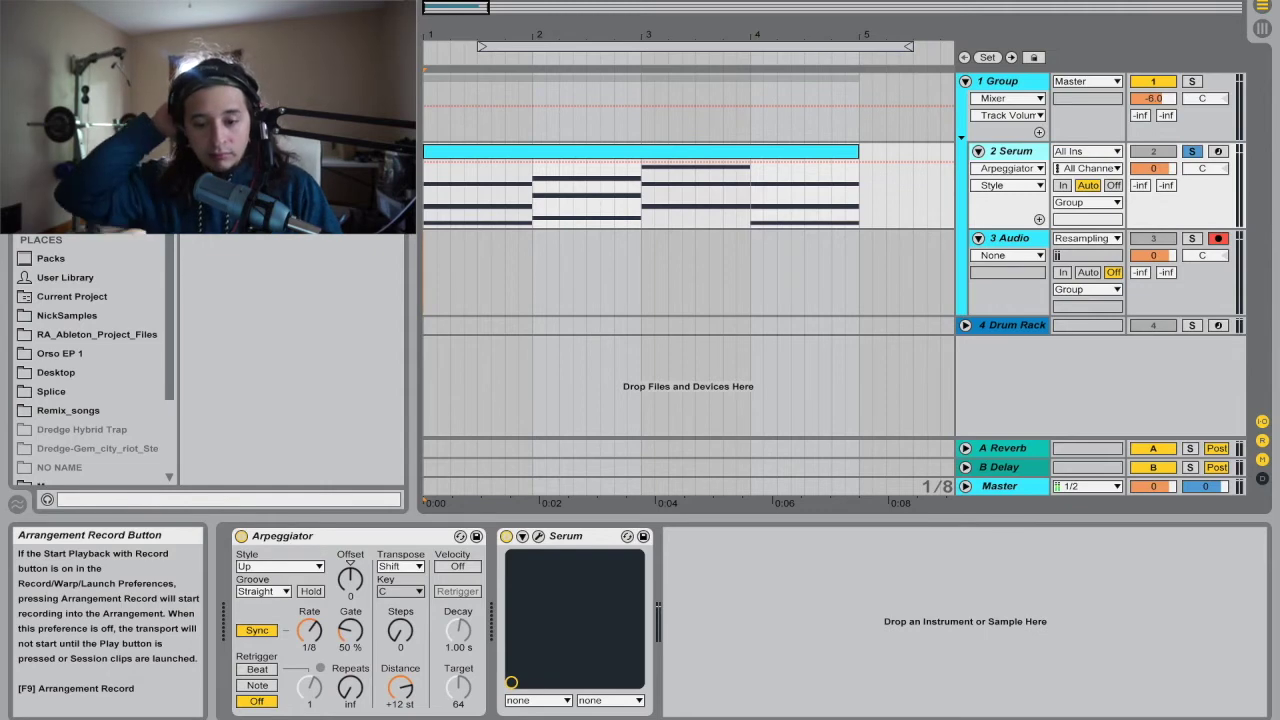
key("F9")
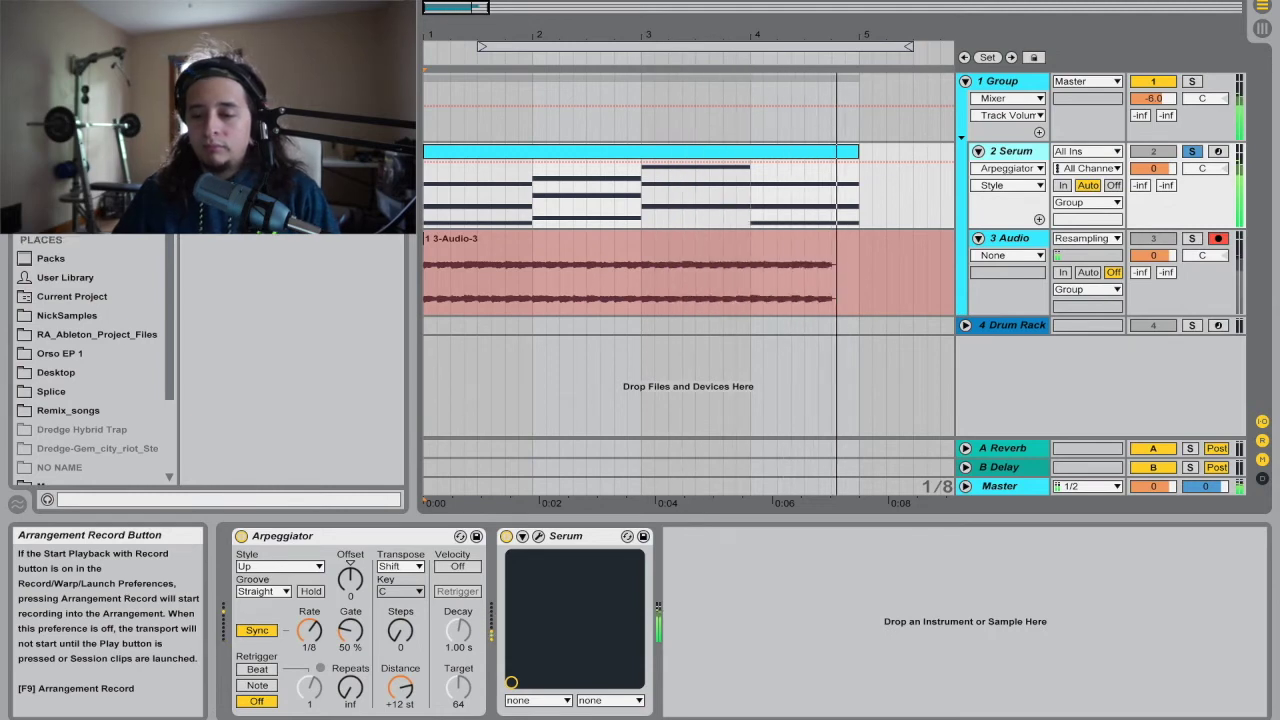
Stop recording, select the new 3-Audio-3 clip, and unsolo the Serum track.
key("space")
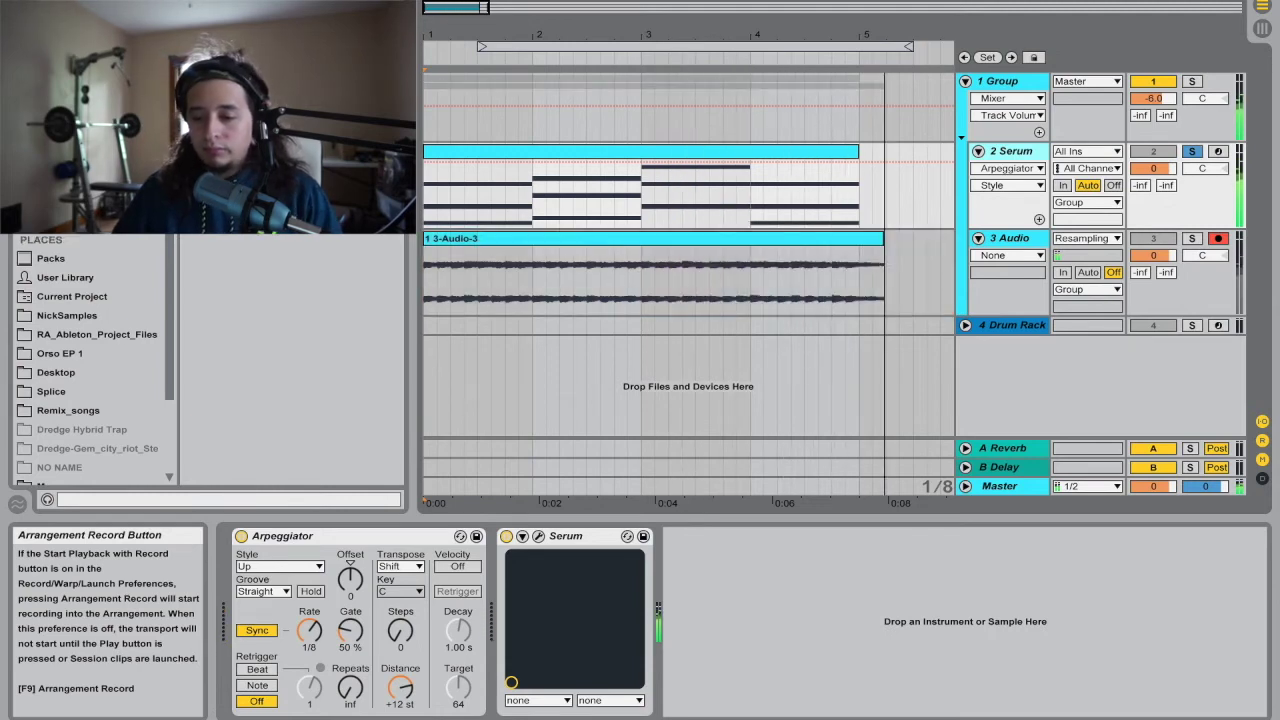
left_click(857, 241)
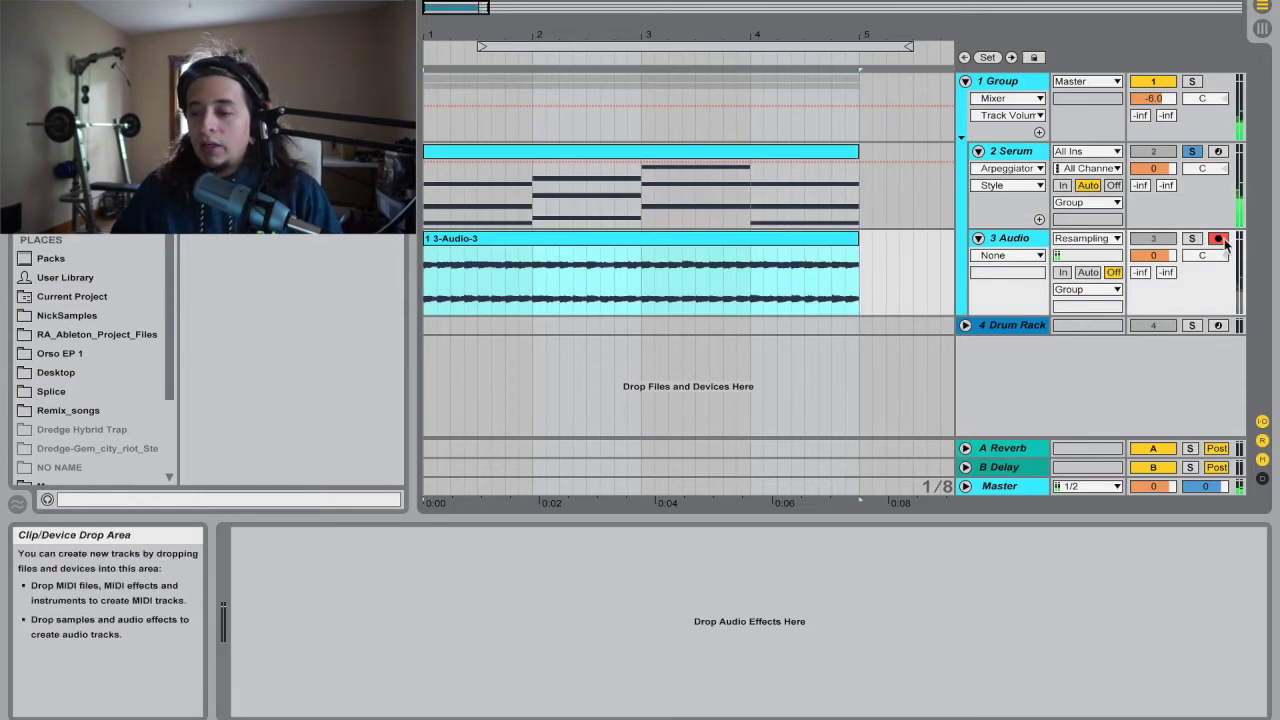
left_click(1199, 152)
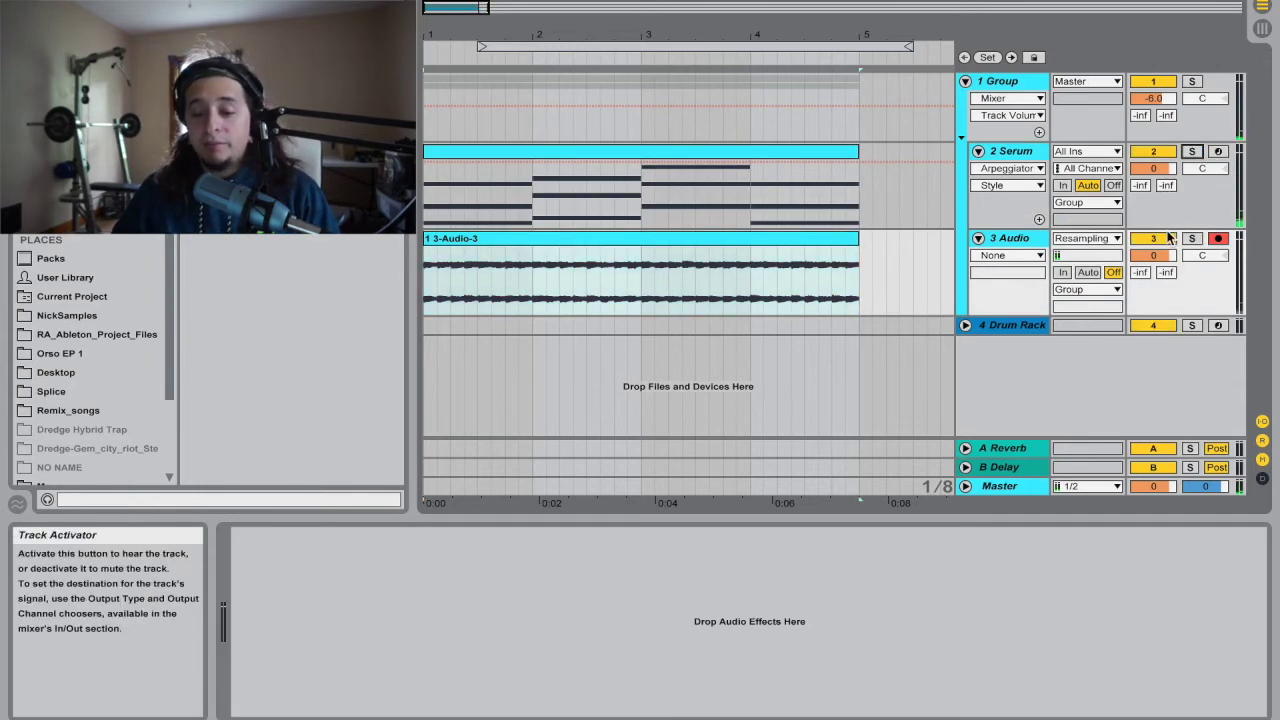
Play back, switch off Serum's Arpeggiator, and solo the 3 Audio track.
key("space")
left_click(1011, 151)
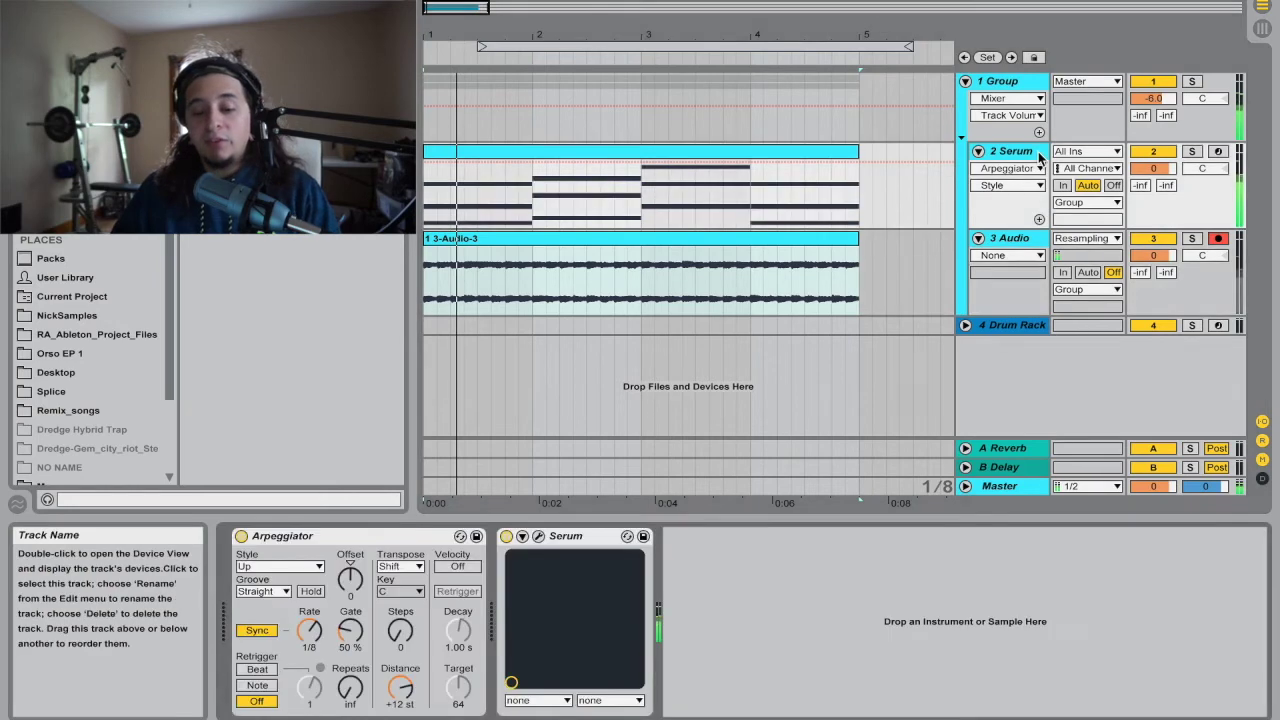
left_click(241, 536)
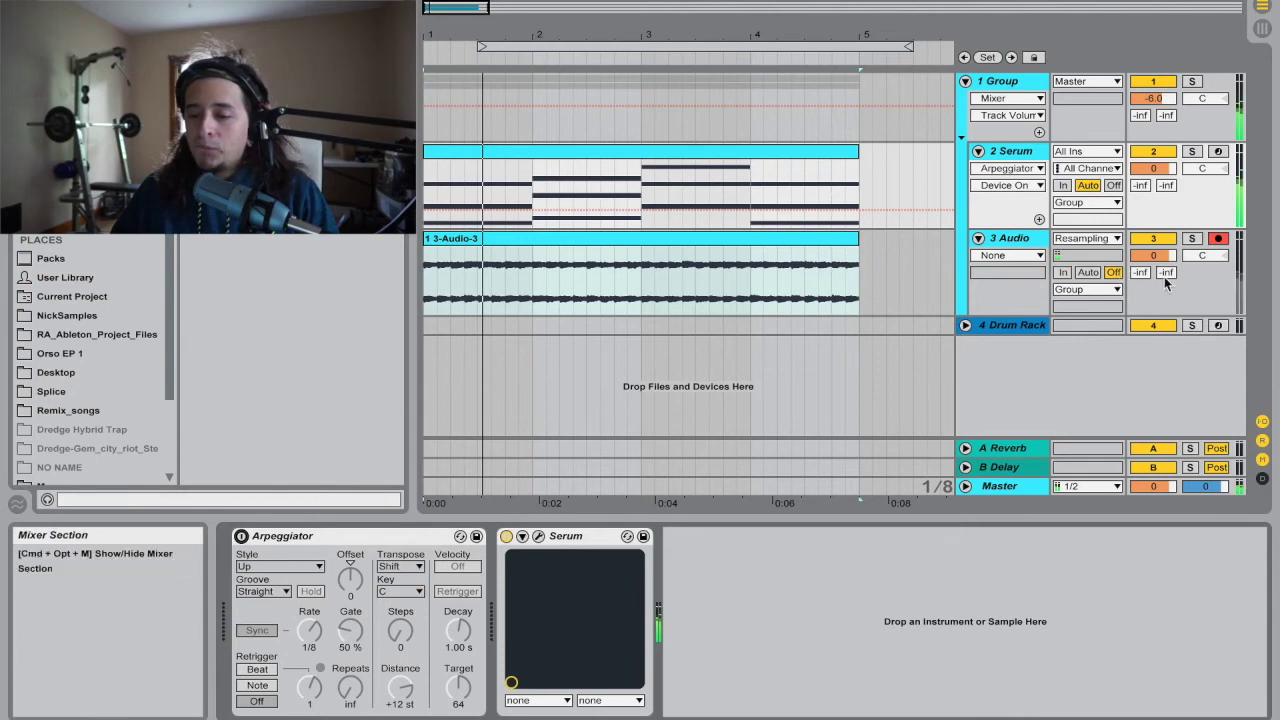
left_click(1191, 238)
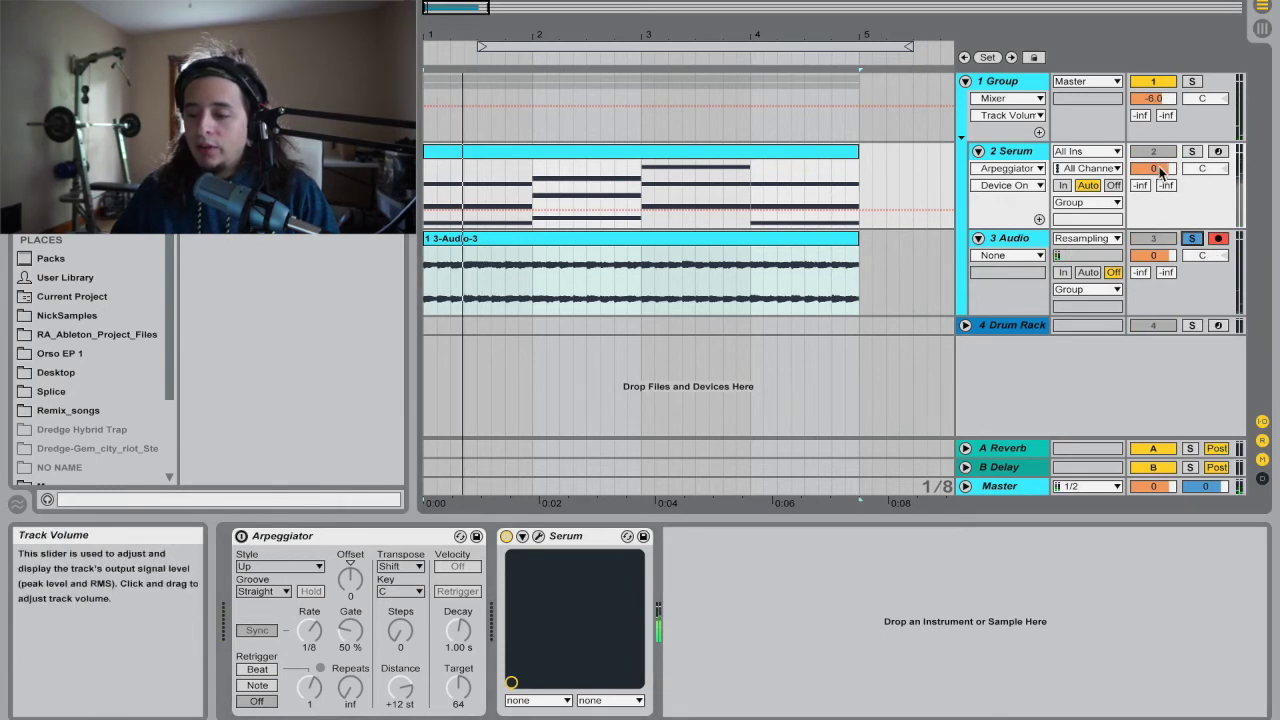
Raise the 3-Audio-3 clip's gain to about 10 dB, then hide the Detail View.
double_click(815, 237)
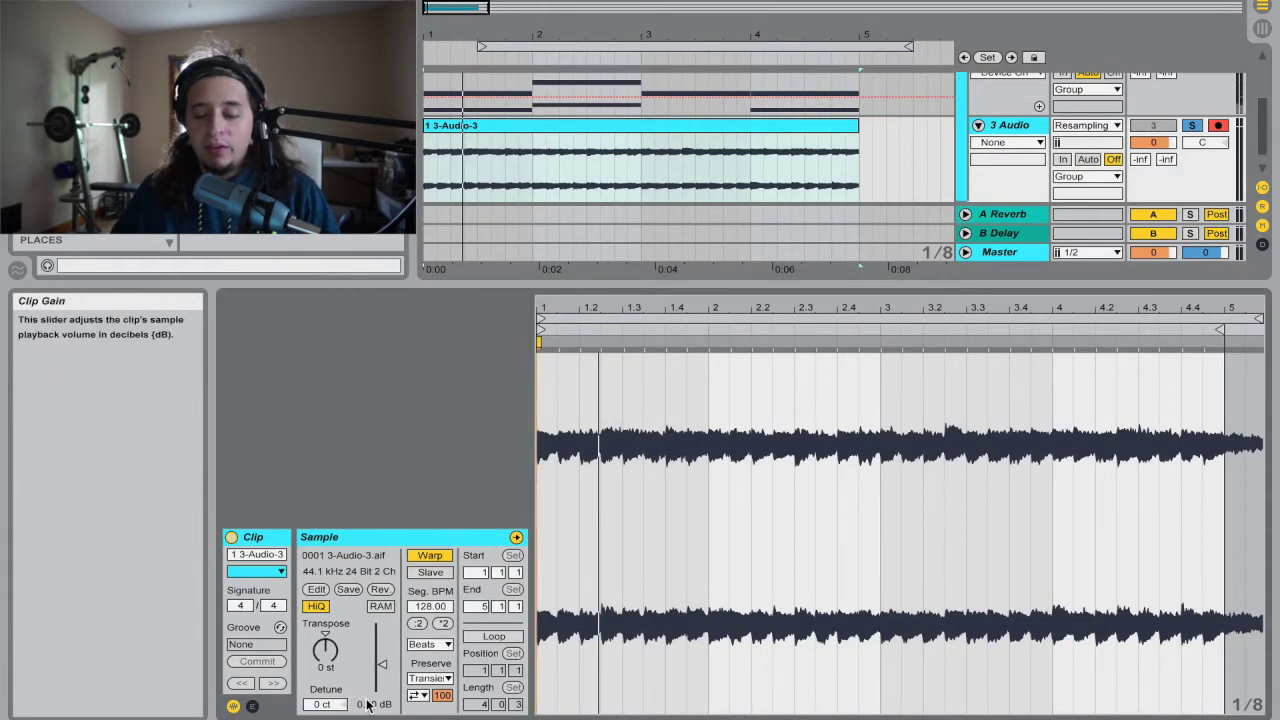
mouse_move(372, 704)
left_mouse_down()
mouse_move(372, 640)
mouse_move(370, 707)
left_mouse_up()
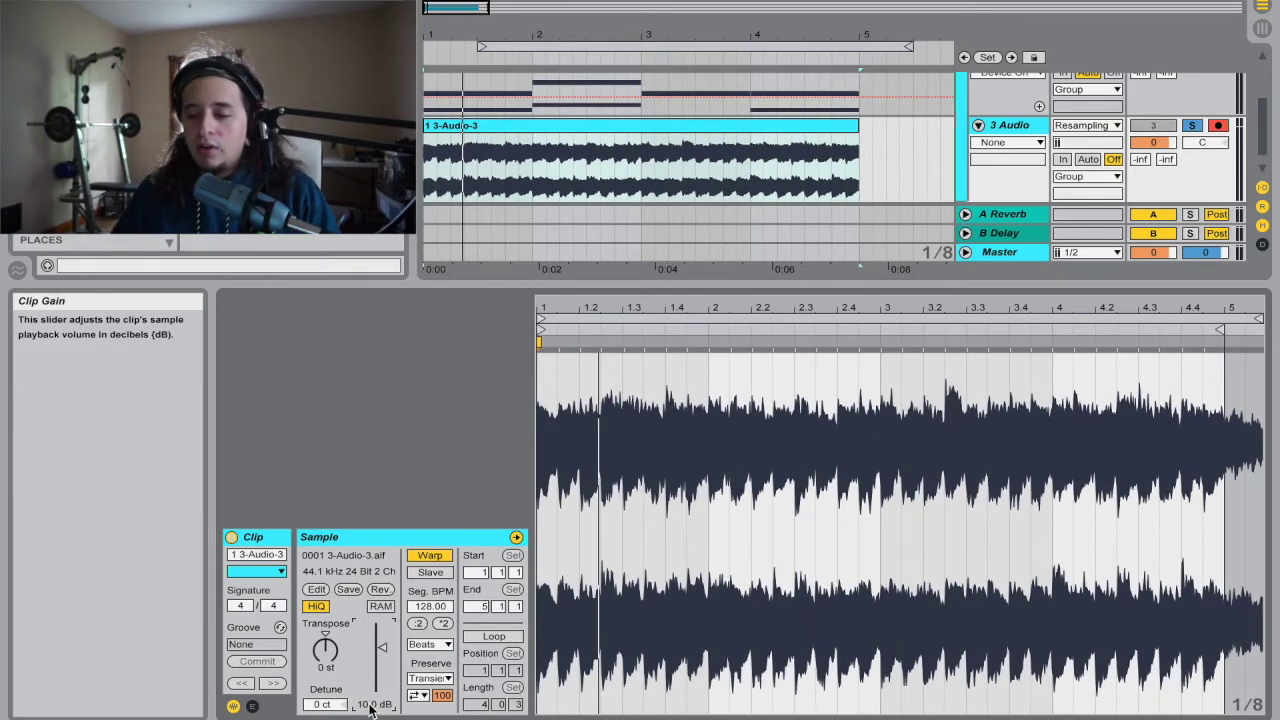
key("super+alt+l")
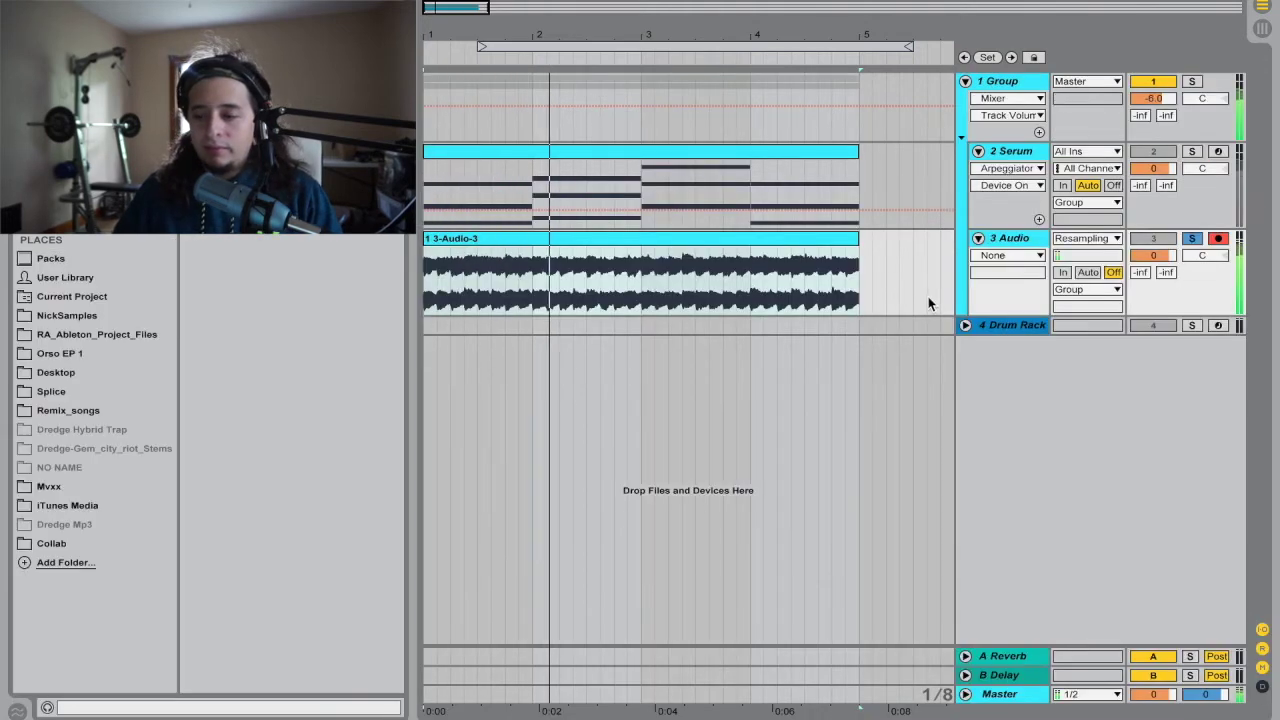
Set 3 Audio's volume to -6 dB, unsolo it, then reset its volume to 0 dB.
left_click(1158, 256)
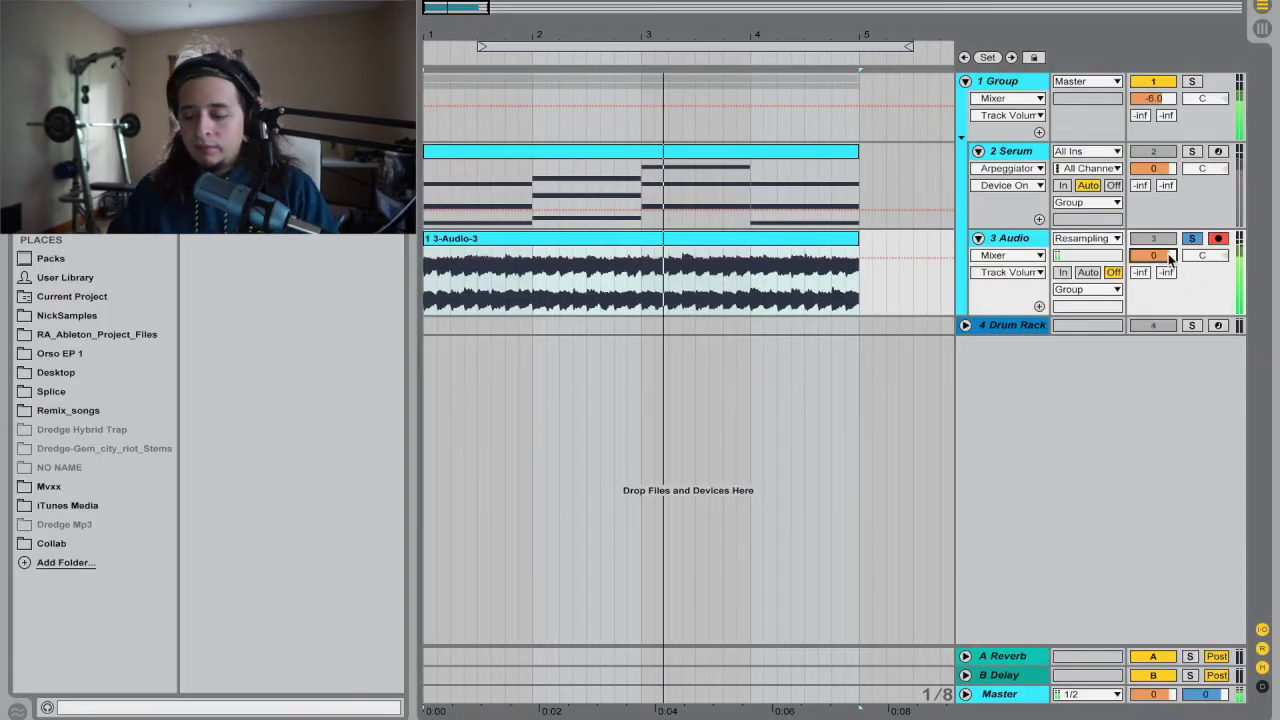
type("-6")
key("Return")
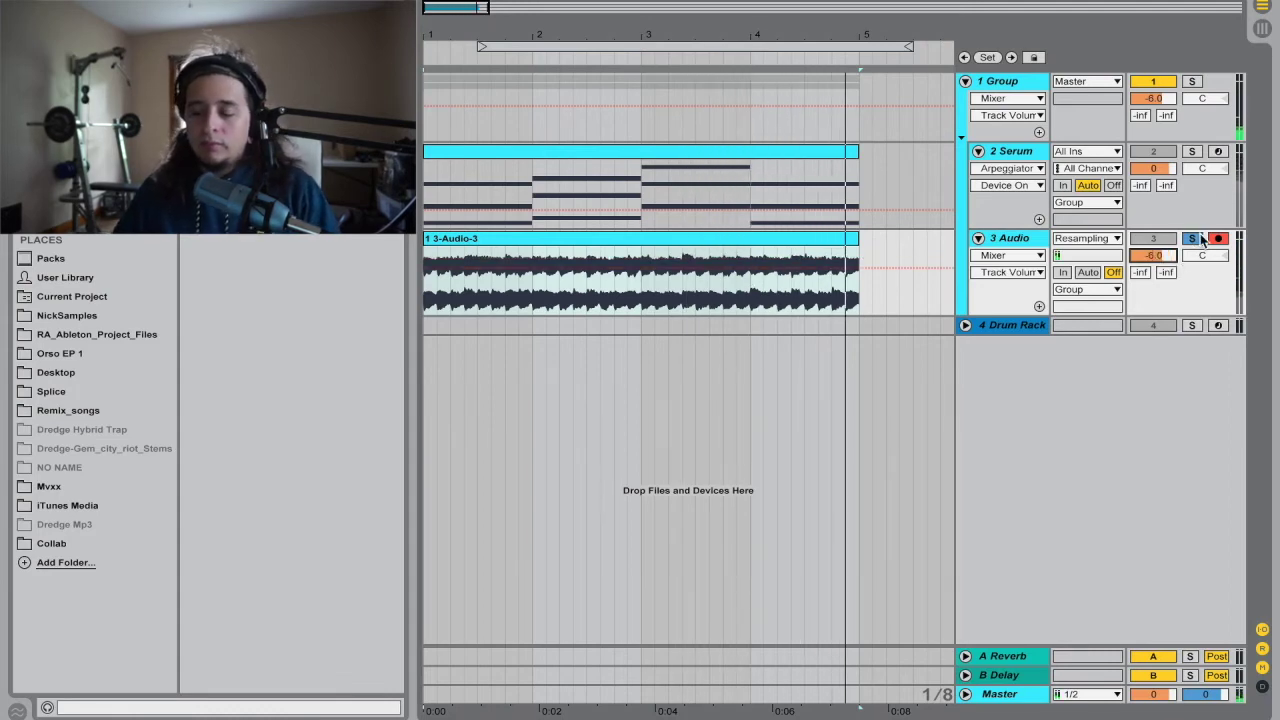
left_click(1191, 239)
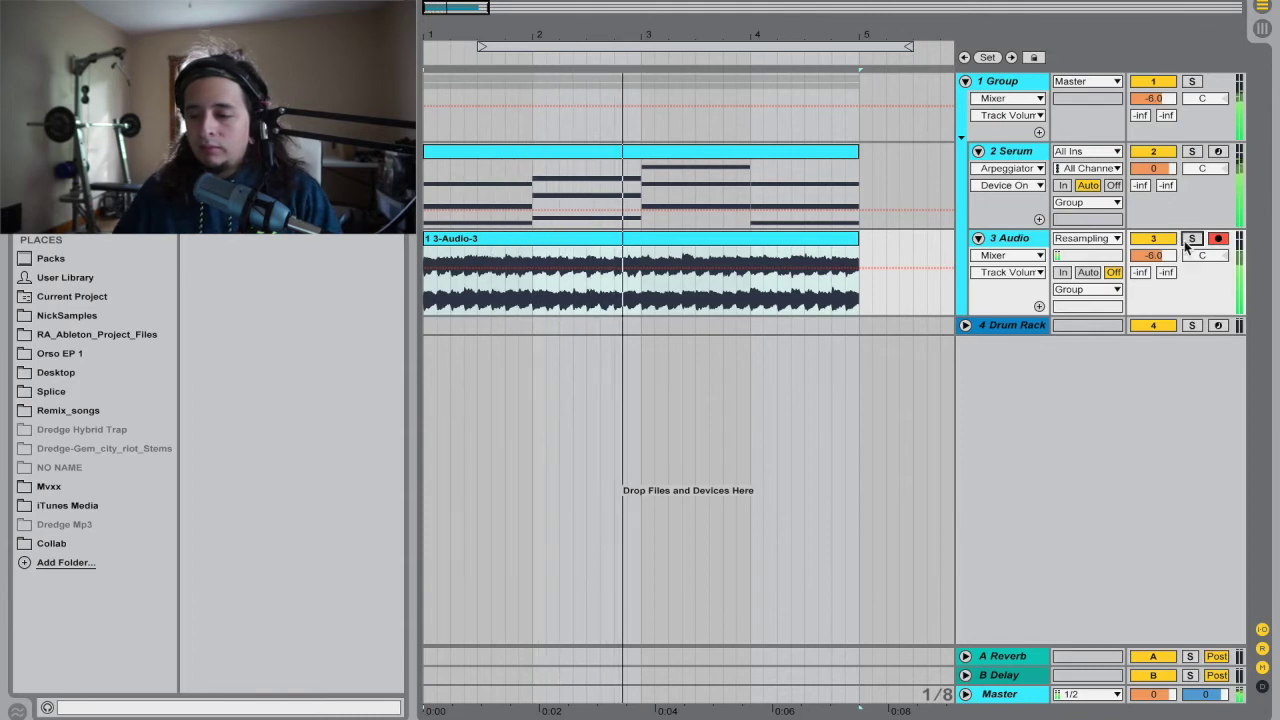
left_click(1155, 256)
key("Delete")
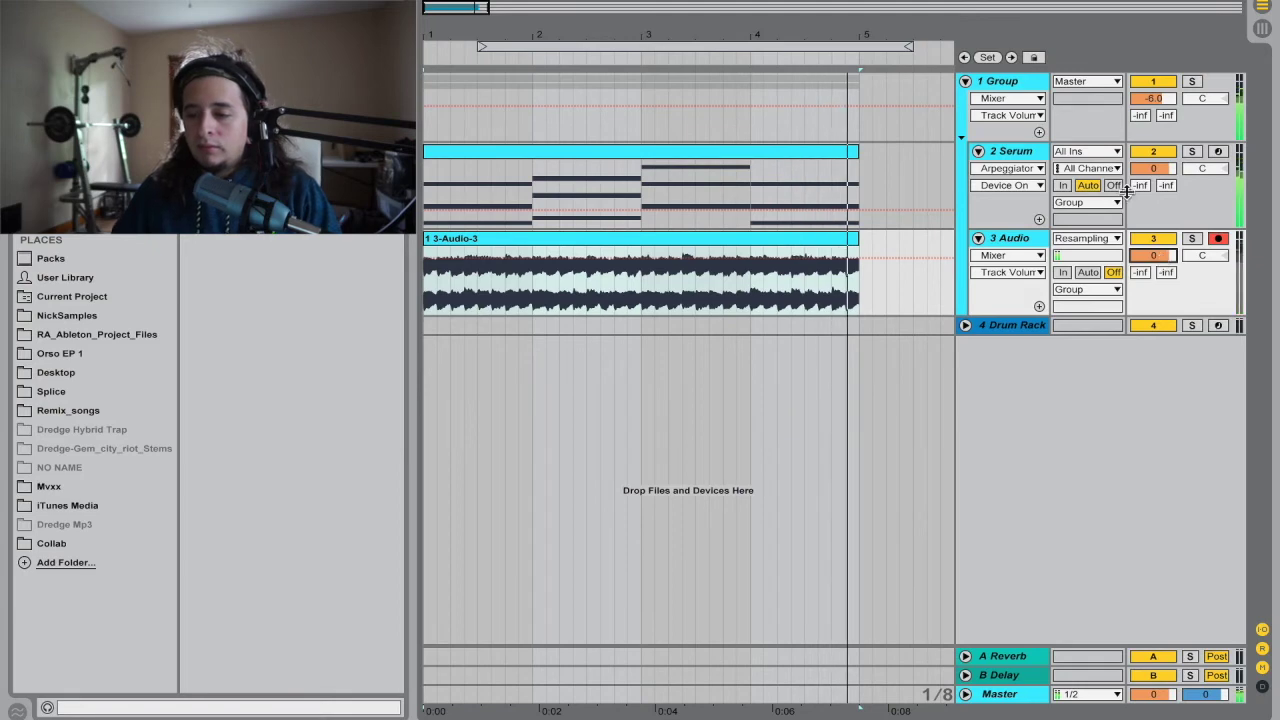
Shift all notes of the Serum chord clip down one octave and play the lower chords.
double_click(1018, 158)
double_click(806, 160)
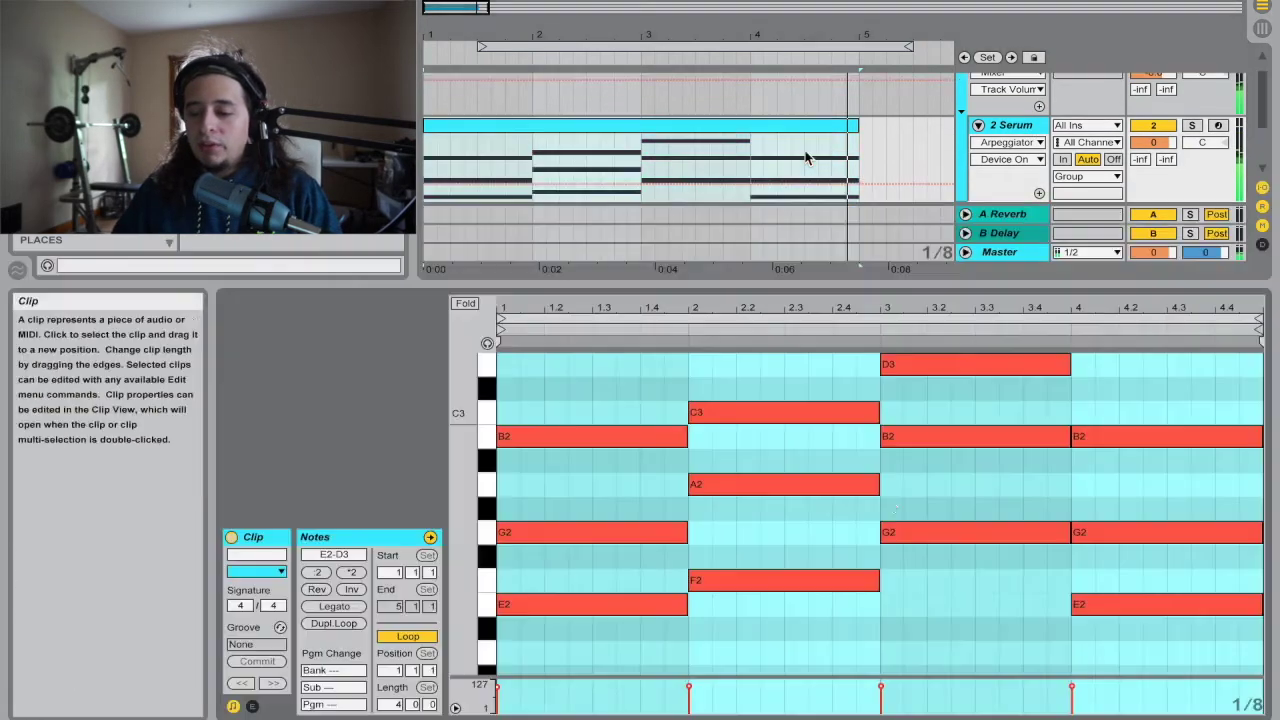
left_click_drag(1197, 632, 545, 279)
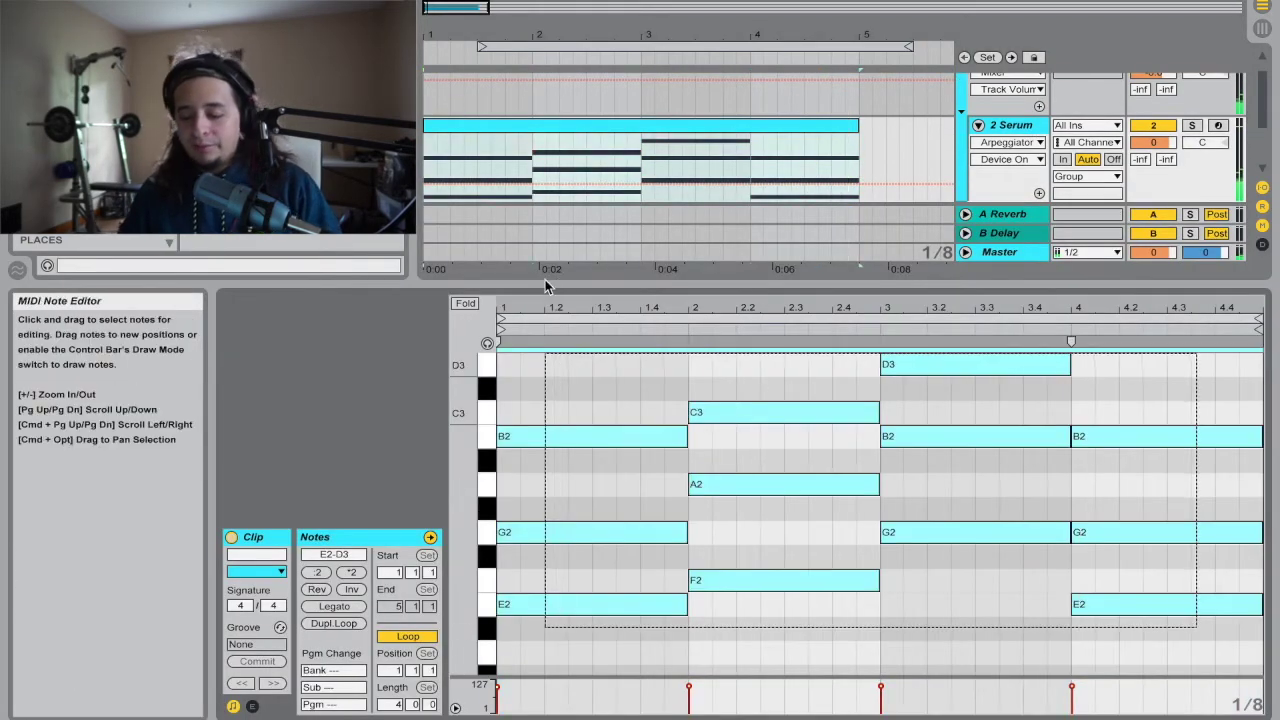
key("shift+Down")
key("space")
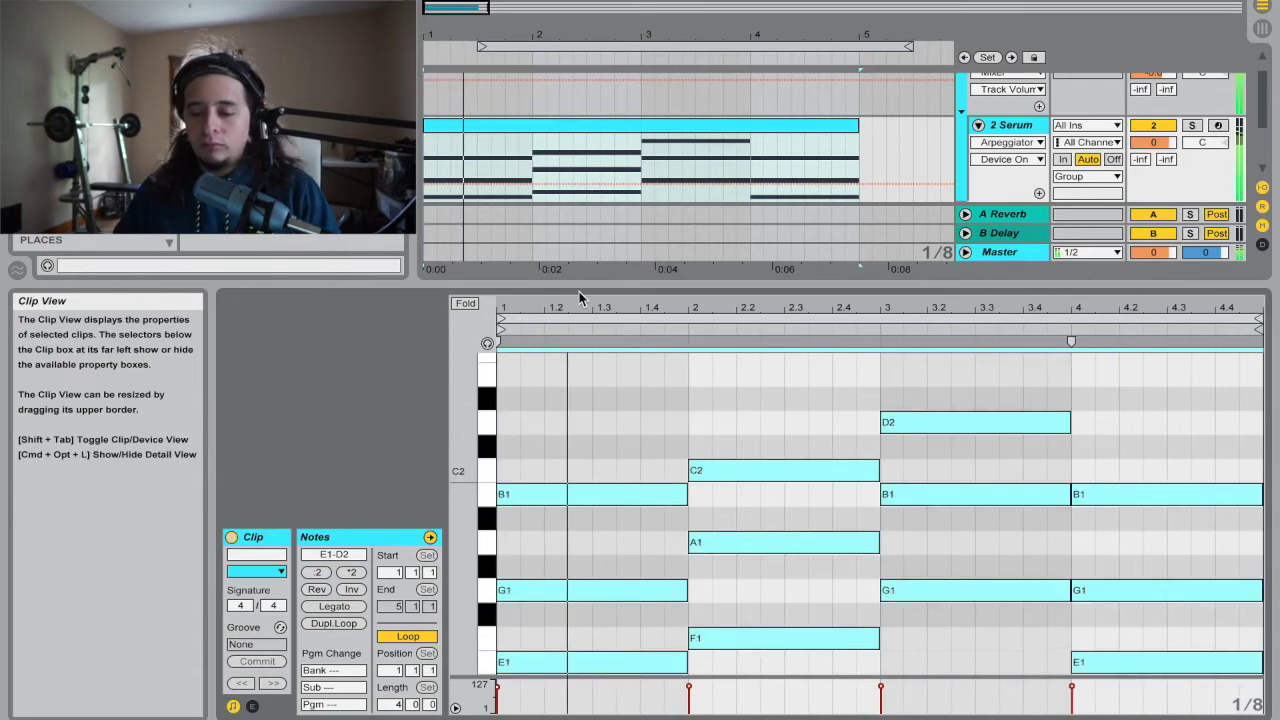
key("super+alt+l")
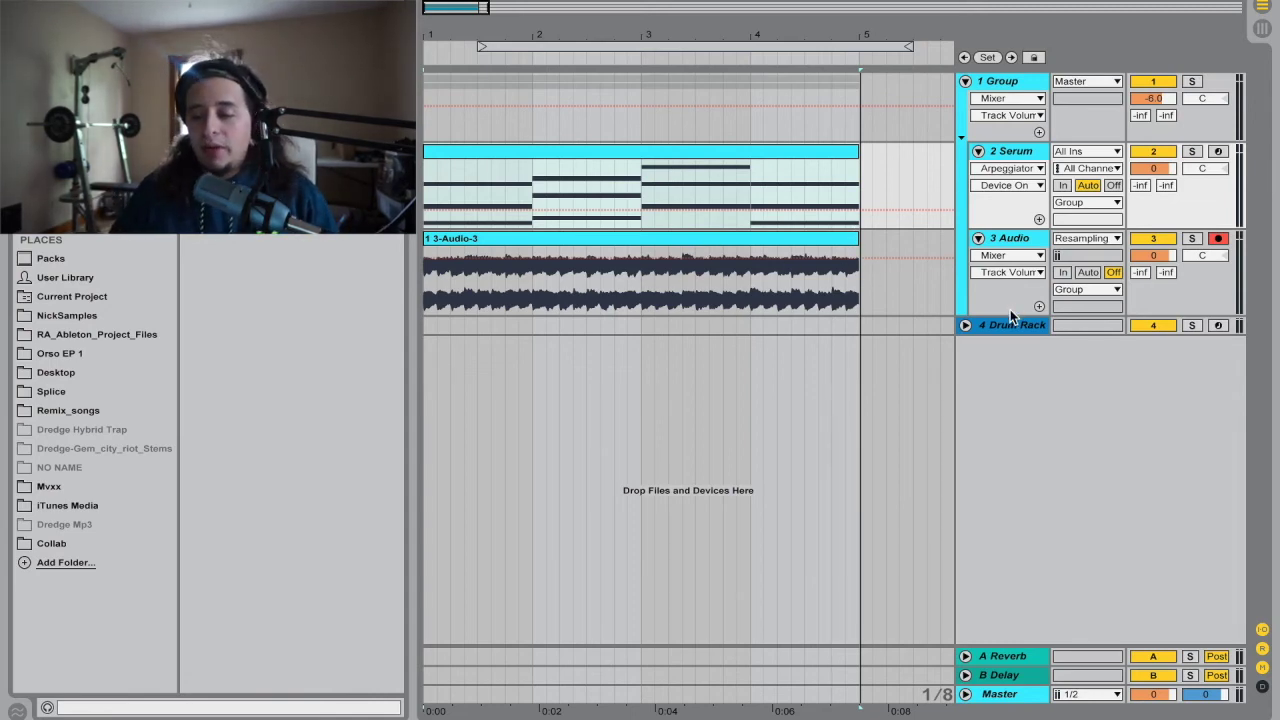
Unfold the Drum Rack track, select its opening bars, and remove a stray new MIDI track.
left_click(965, 325)
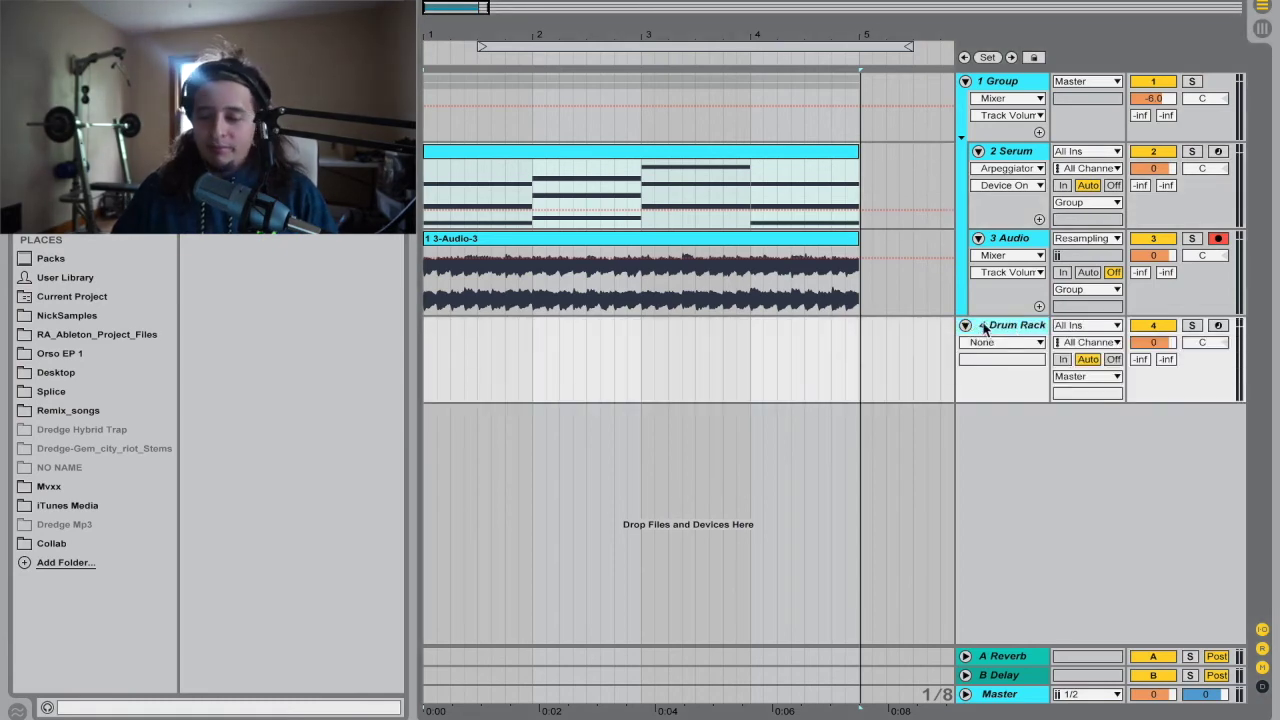
double_click(988, 326)
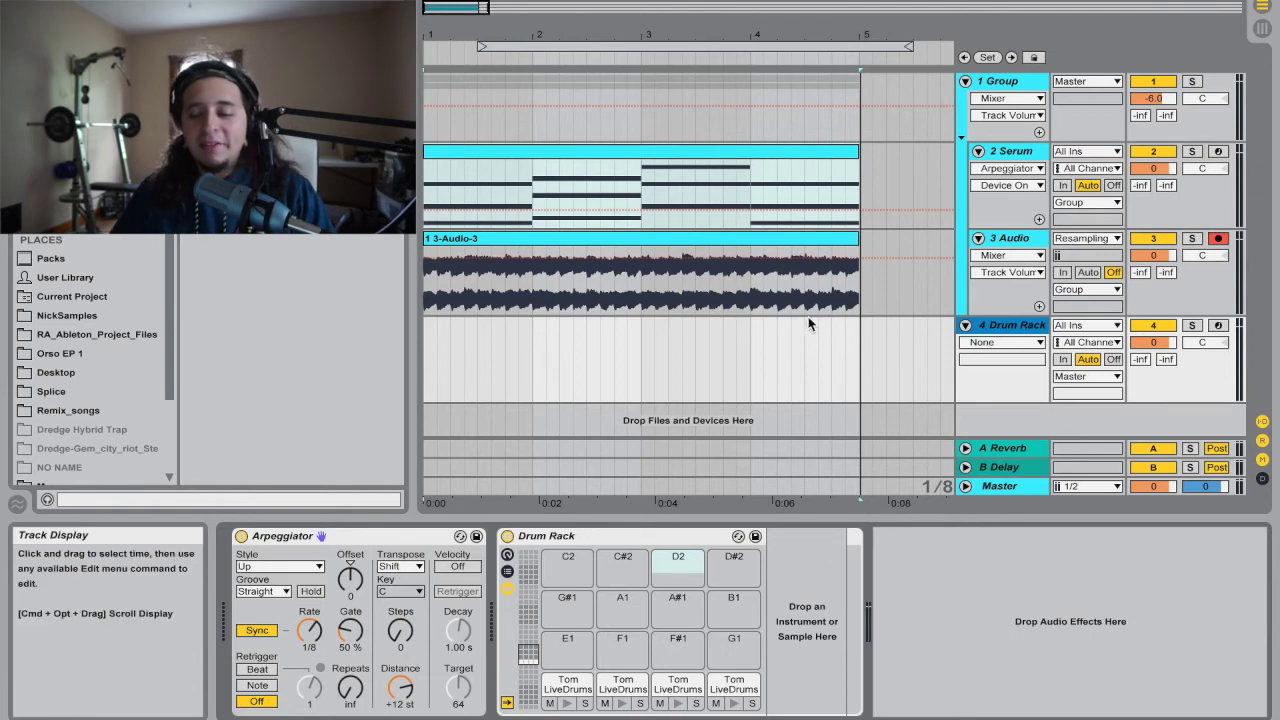
left_click_drag(428, 366, 547, 370)
left_click_drag(677, 368, 684, 366)
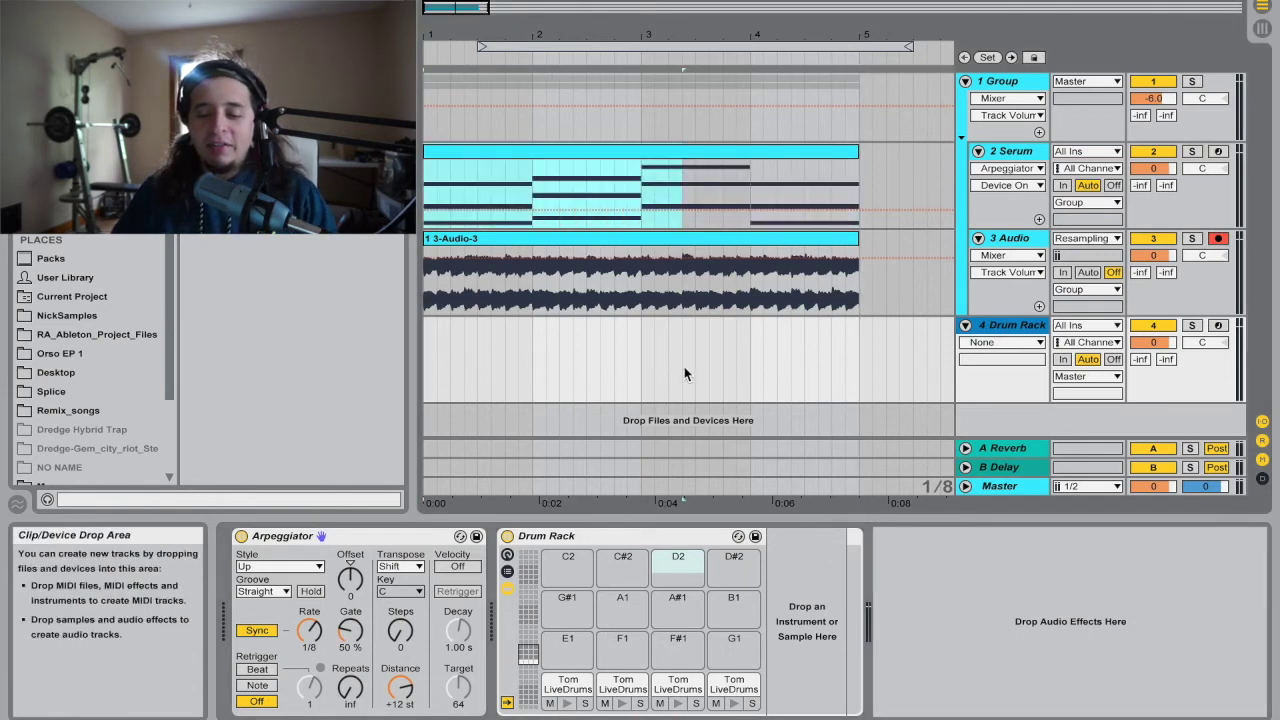
left_click_drag(430, 352, 843, 369)
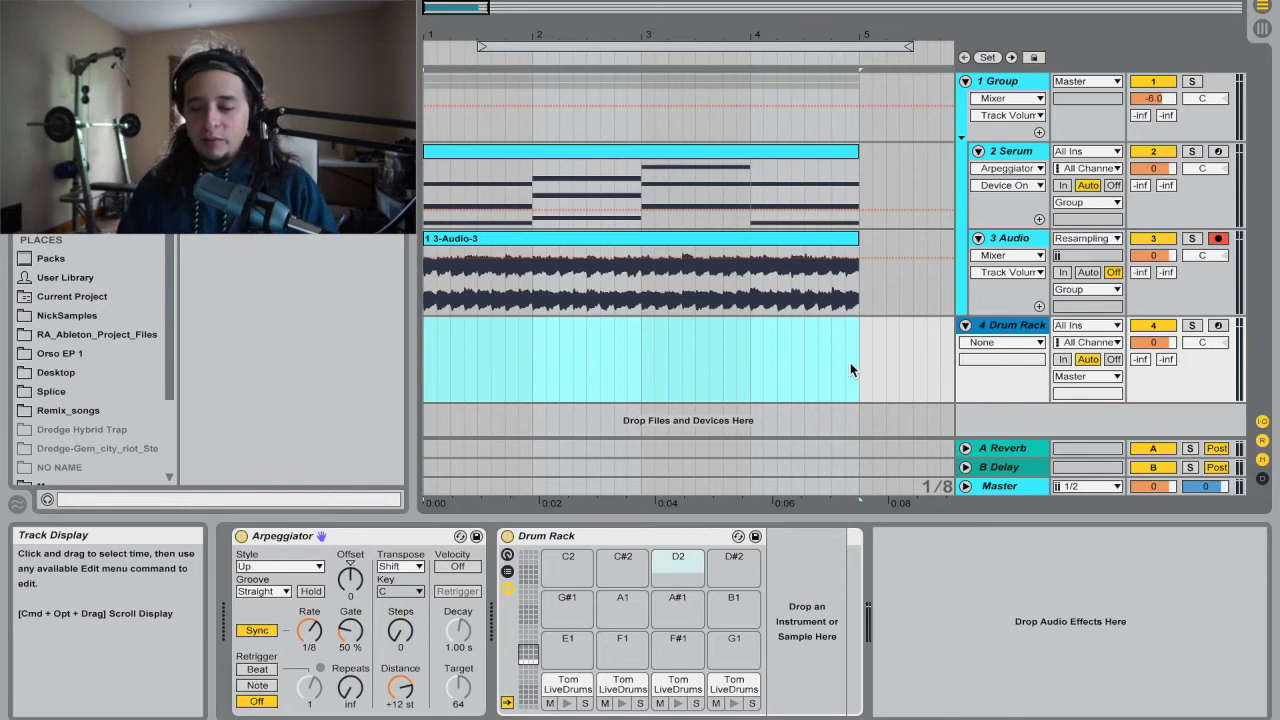
key("super+shift+t")
left_click(1037, 366)
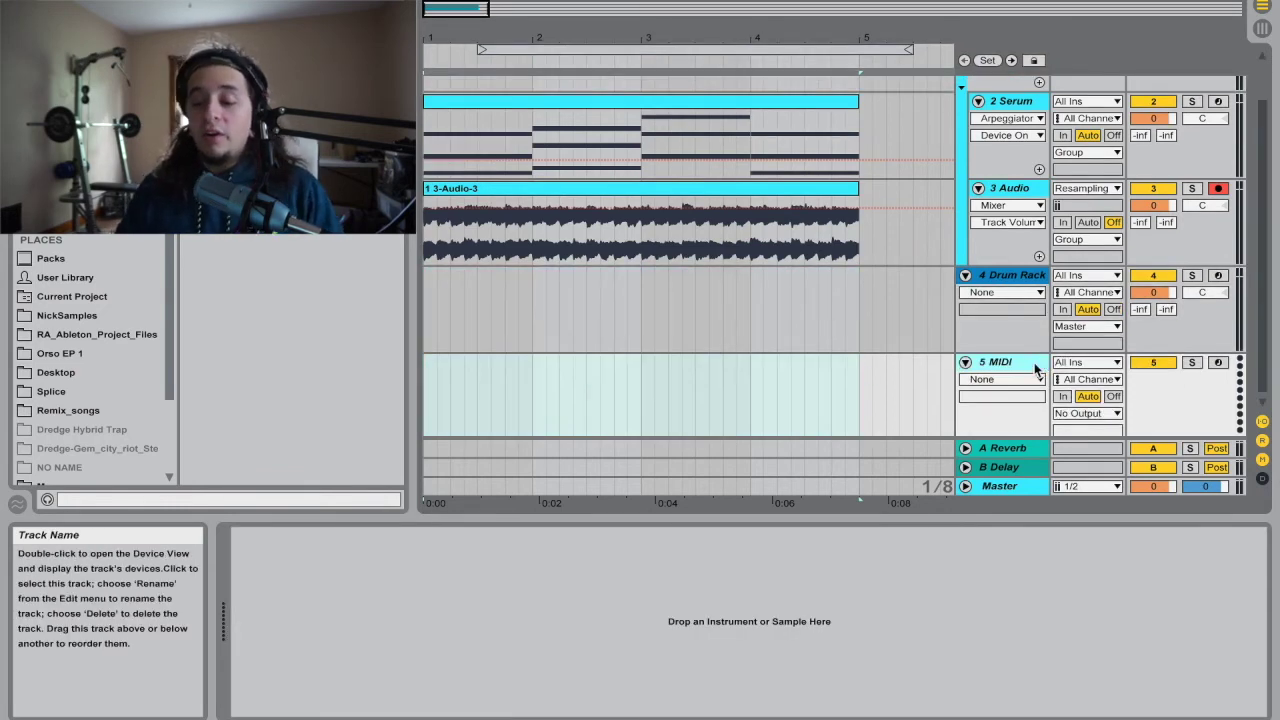
key("Delete")
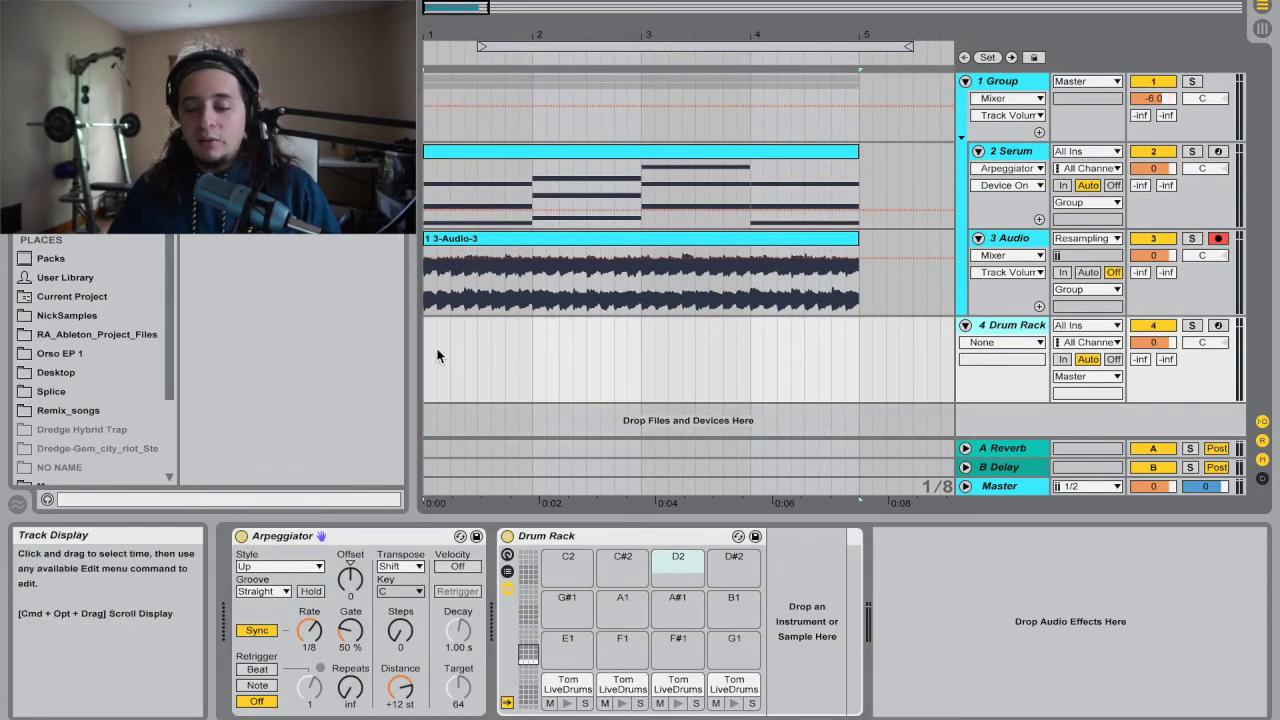
Create a four-bar MIDI clip on the soloed Drum Rack and draw four sustained tom notes.
left_click_drag(437, 350, 830, 368)
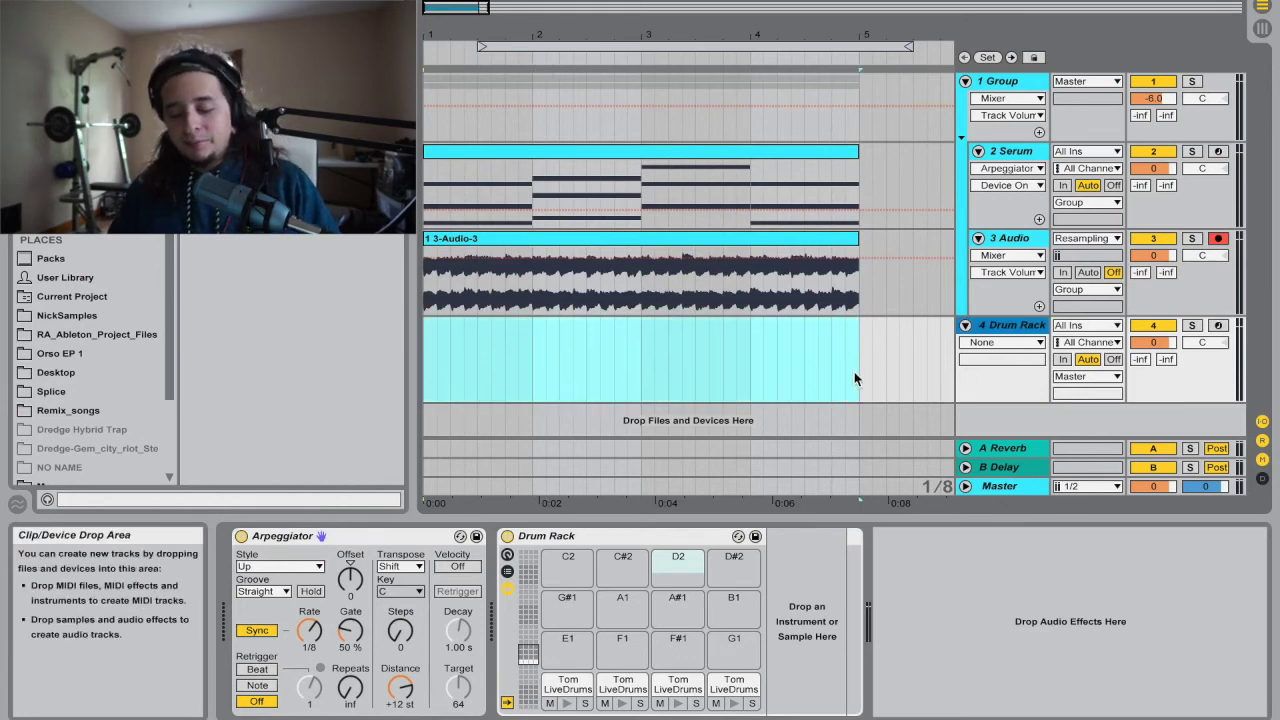
key("super+shift+m")
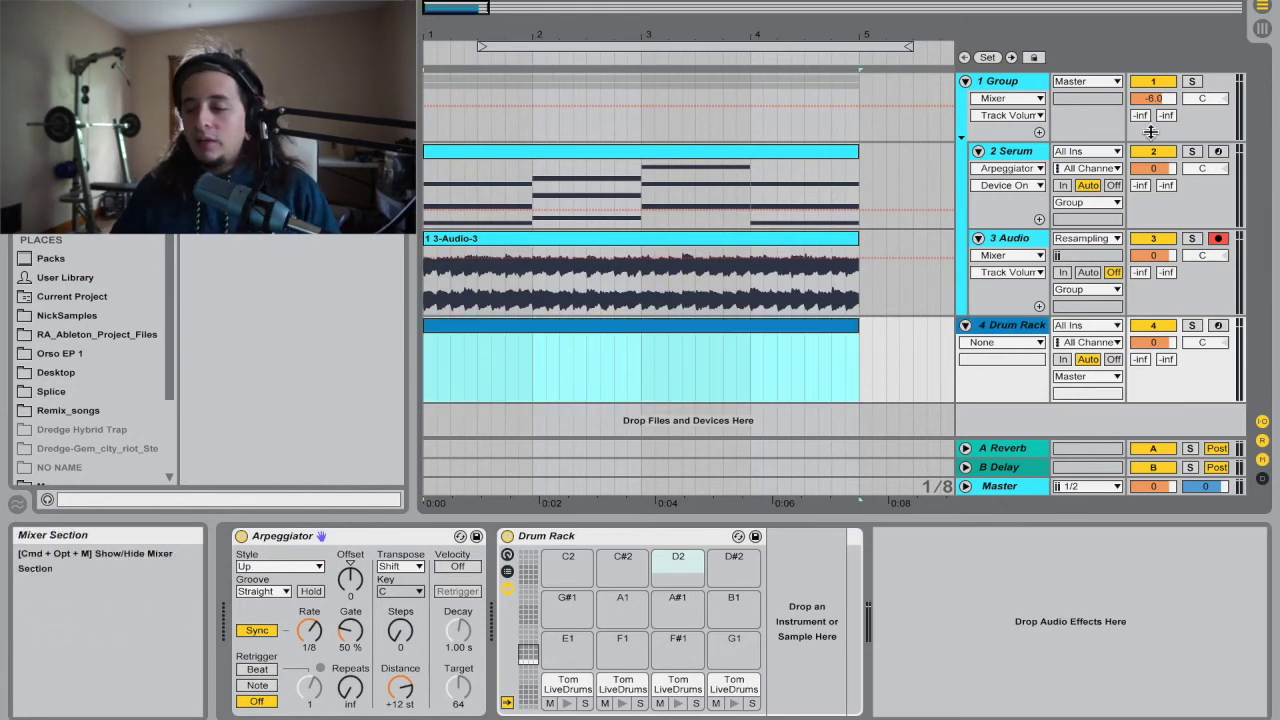
left_click(1191, 325)
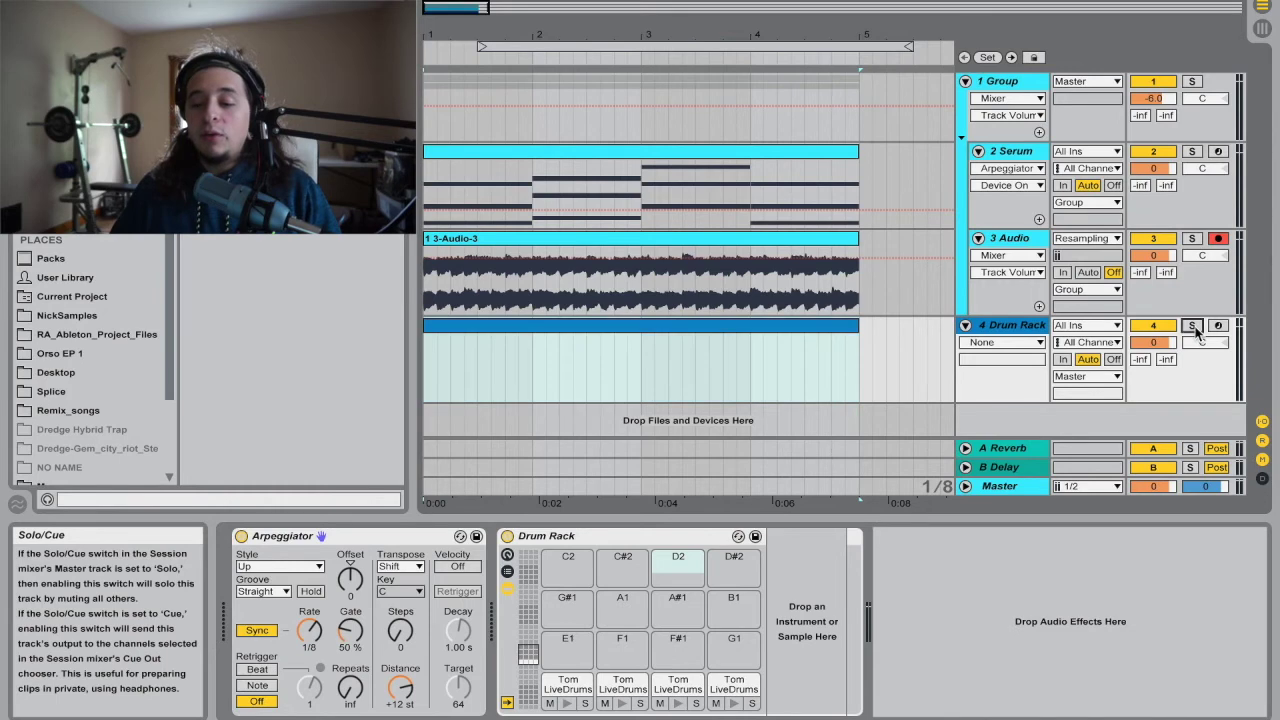
double_click(831, 321)
mouse_move(563, 365)
left_mouse_down()
mouse_move(566, 445)
mouse_move(1257, 437)
left_mouse_up()
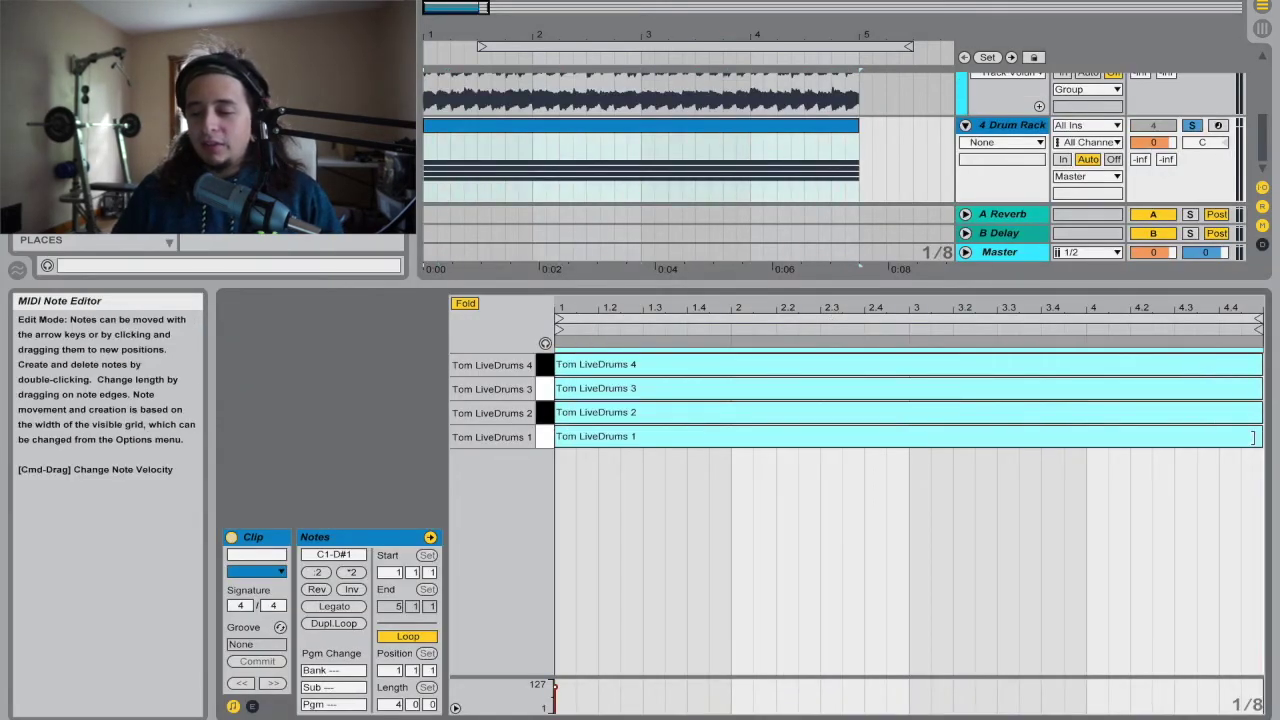
Show the Drum Rack devices, audition its four tom pads, and start arrangement playback.
double_click(1151, 282)
double_click(1012, 325)
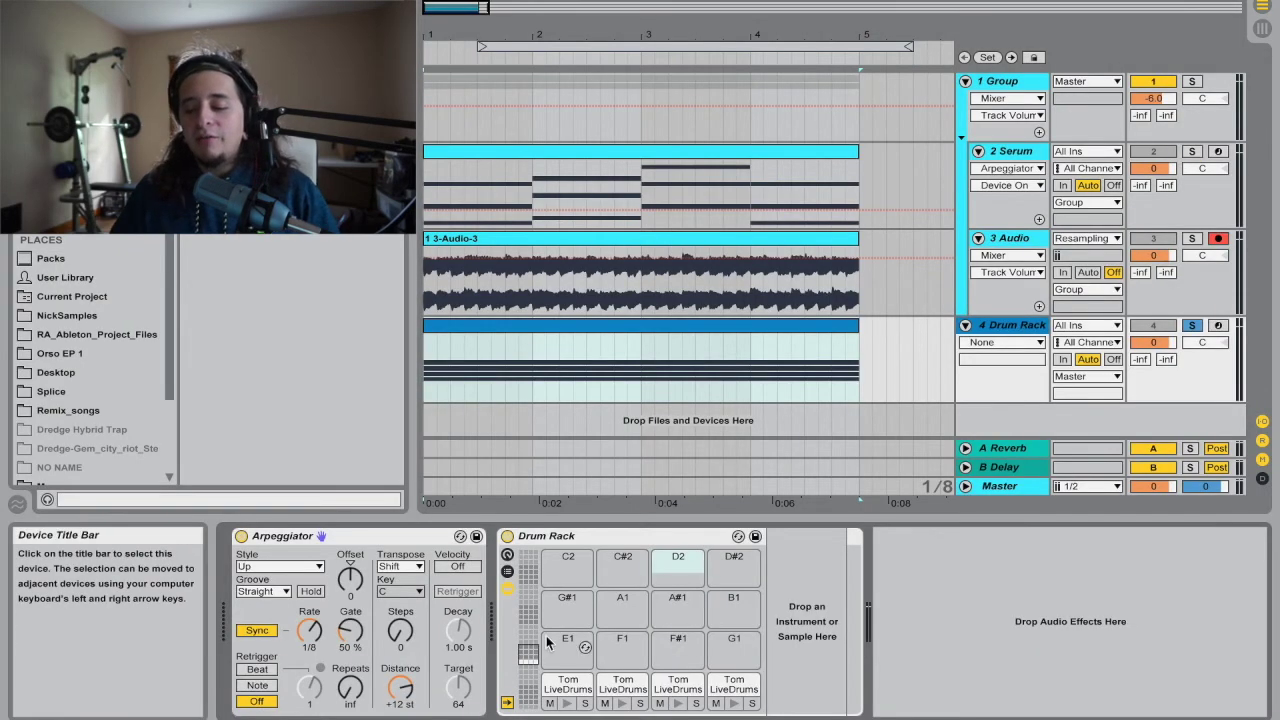
left_click(567, 685)
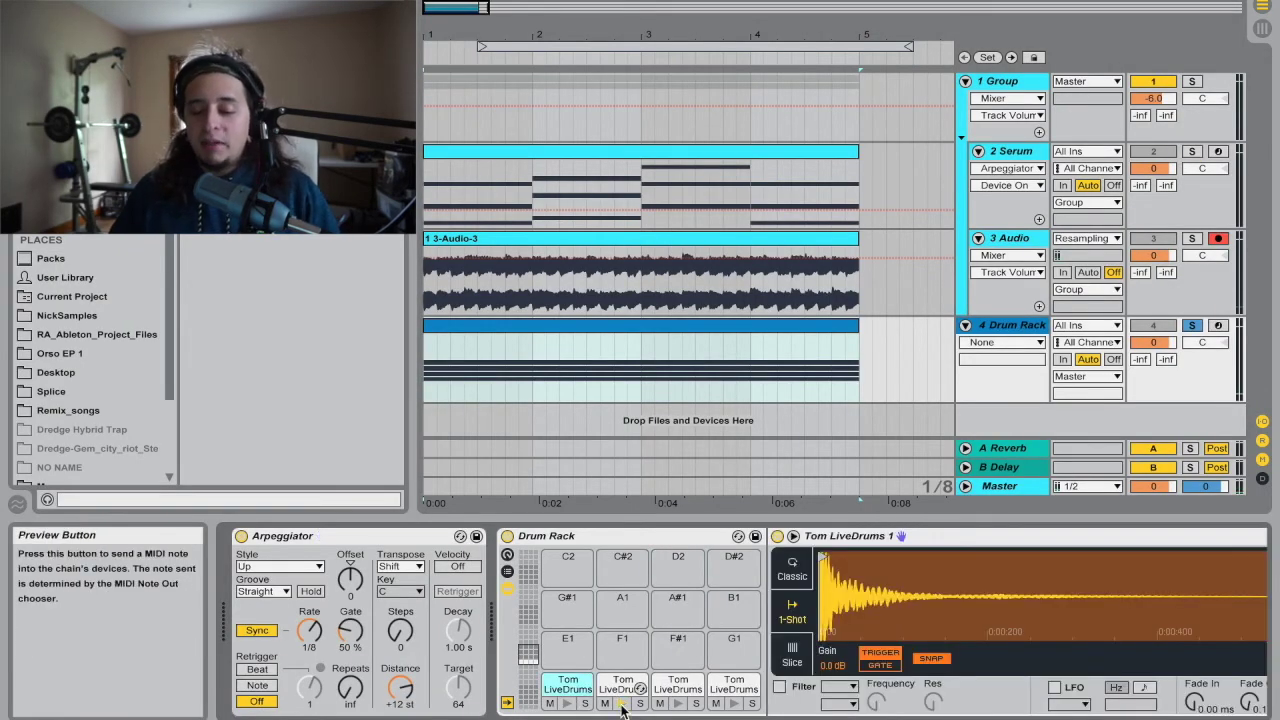
left_click(621, 704)
left_click(678, 704)
left_click(734, 704)
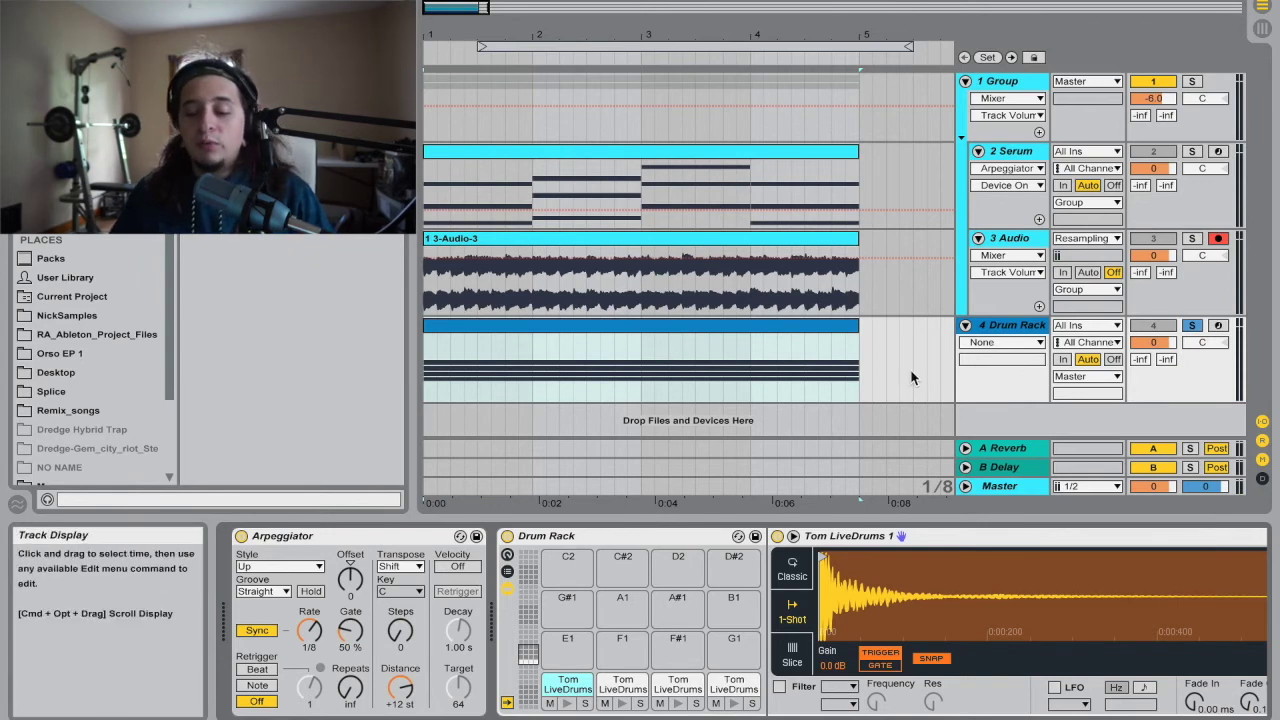
key("space")
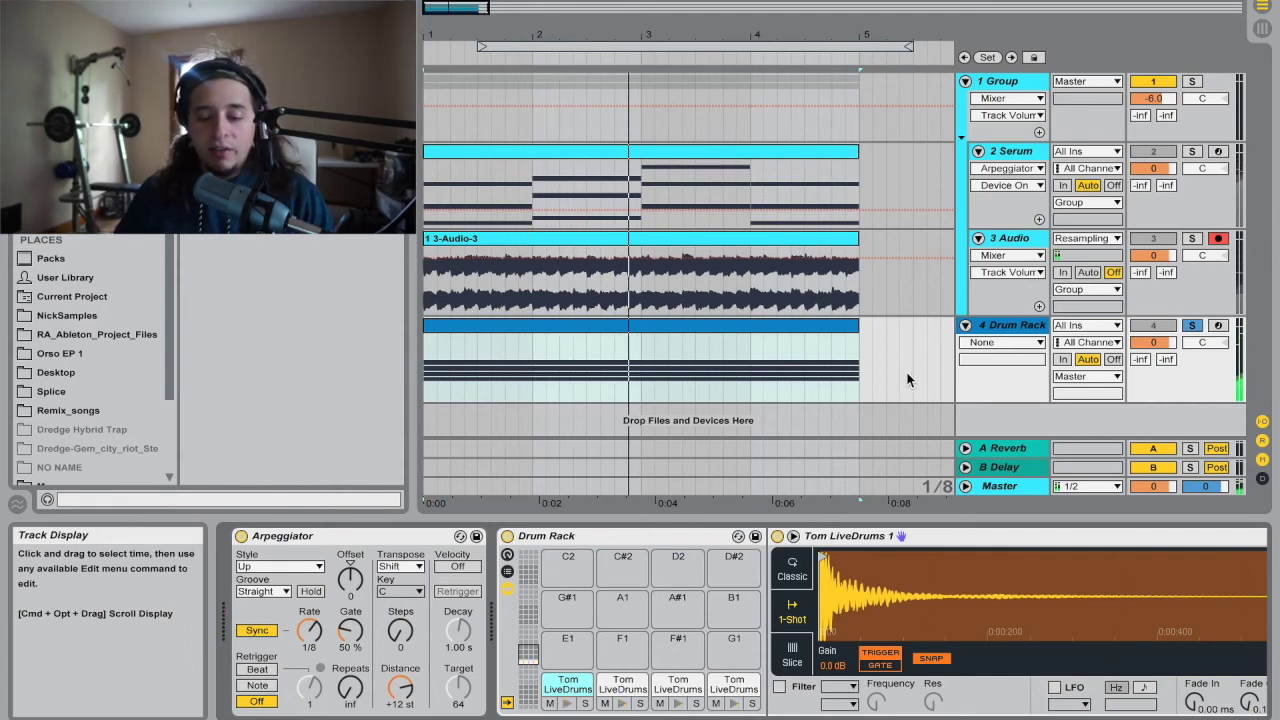
left_click(316, 567)
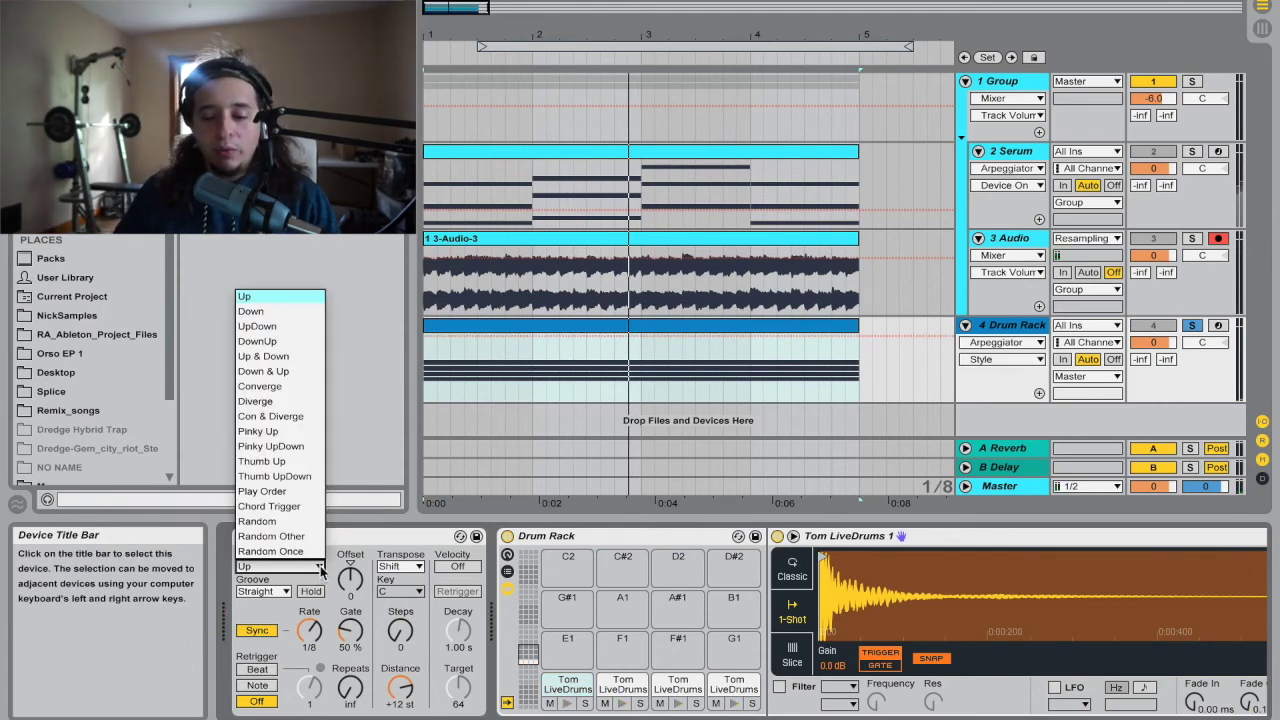
Try Converge style at a 1/12 rate, then settle the Arpeggiator on Random at 1/8.
left_click(262, 386)
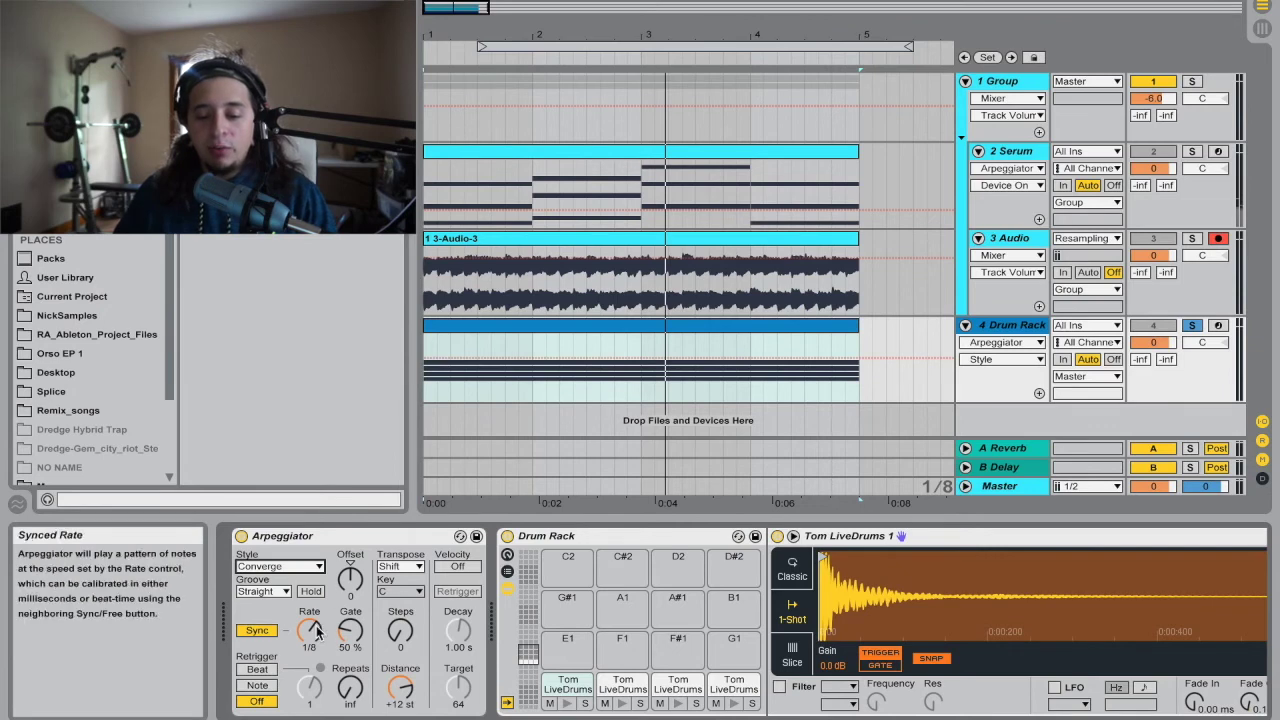
left_click_drag(309, 628, 309, 618)
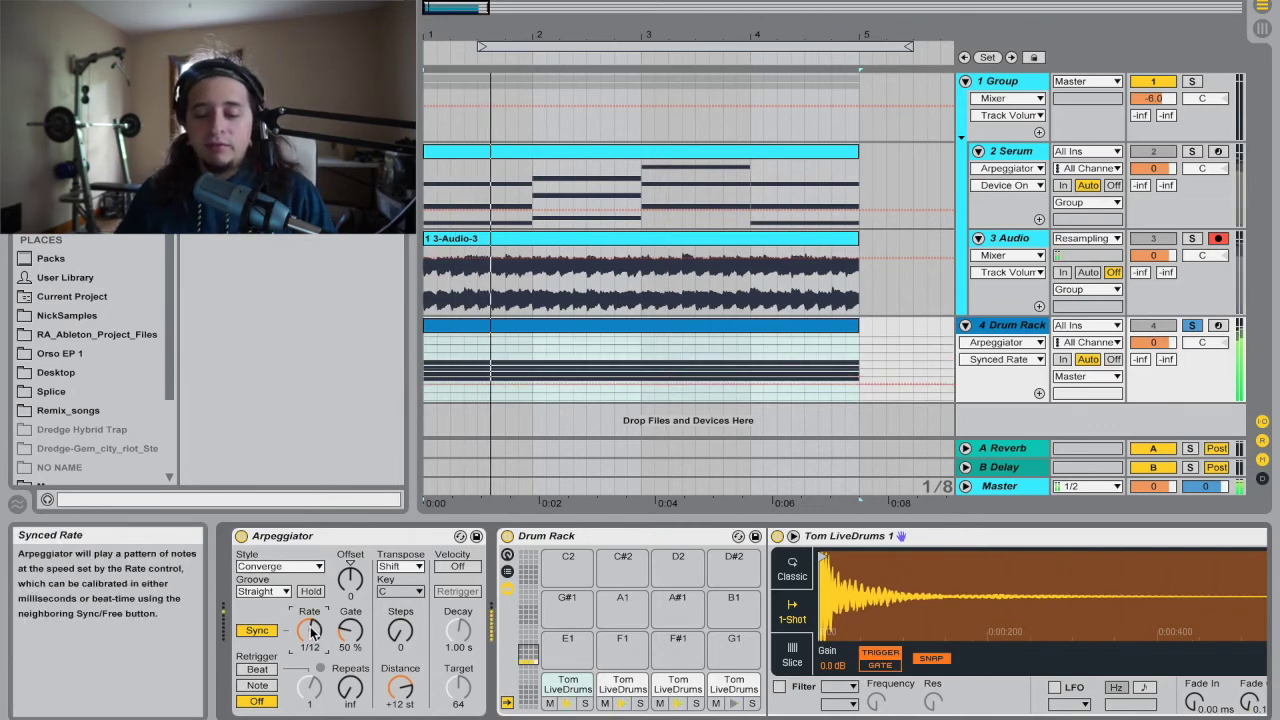
left_click(302, 567)
left_click(287, 521)
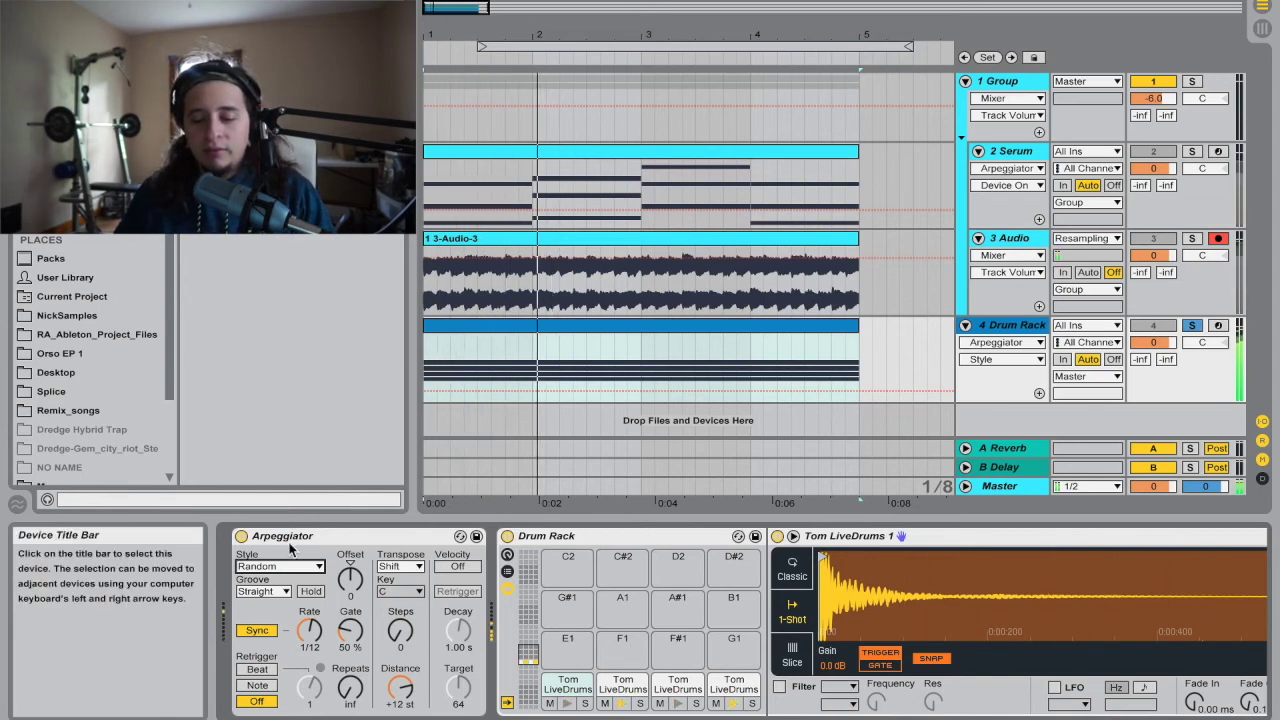
left_click(309, 628)
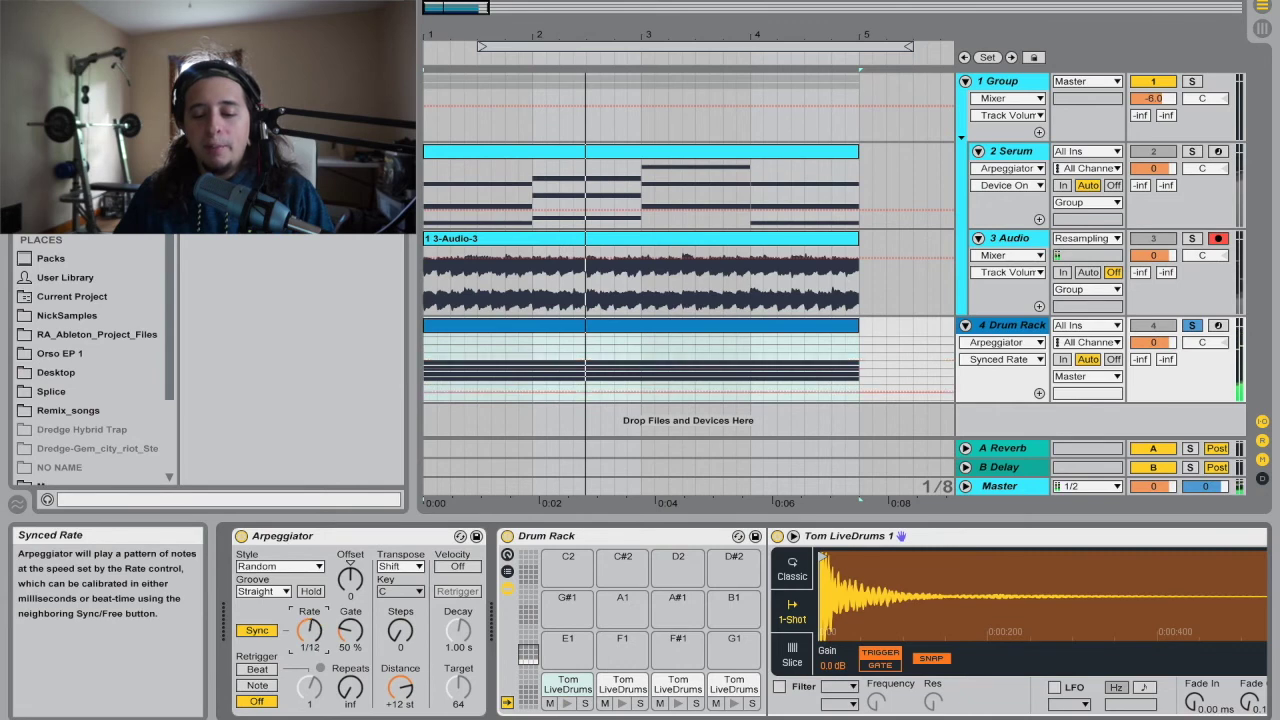
left_click_drag(309, 628, 316, 622)
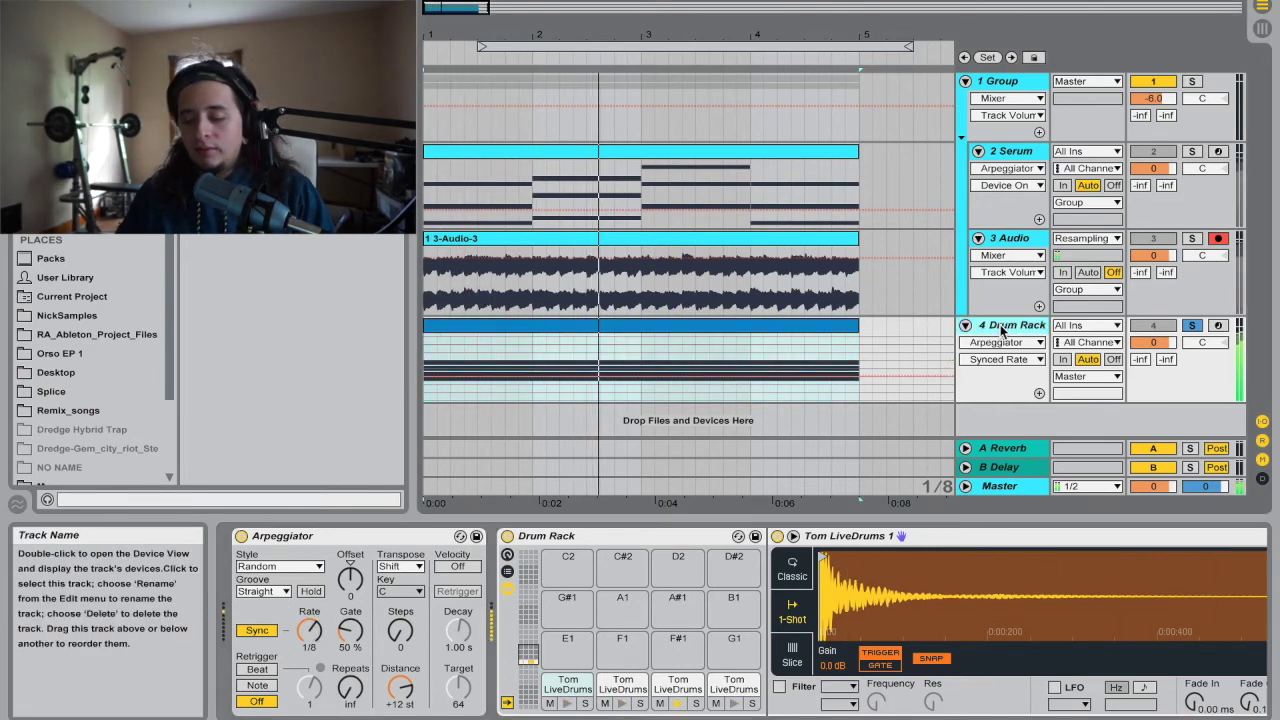
Add an armed audio track with Resampling input and record the tom arpeggio from the start.
key("ctrl+t")
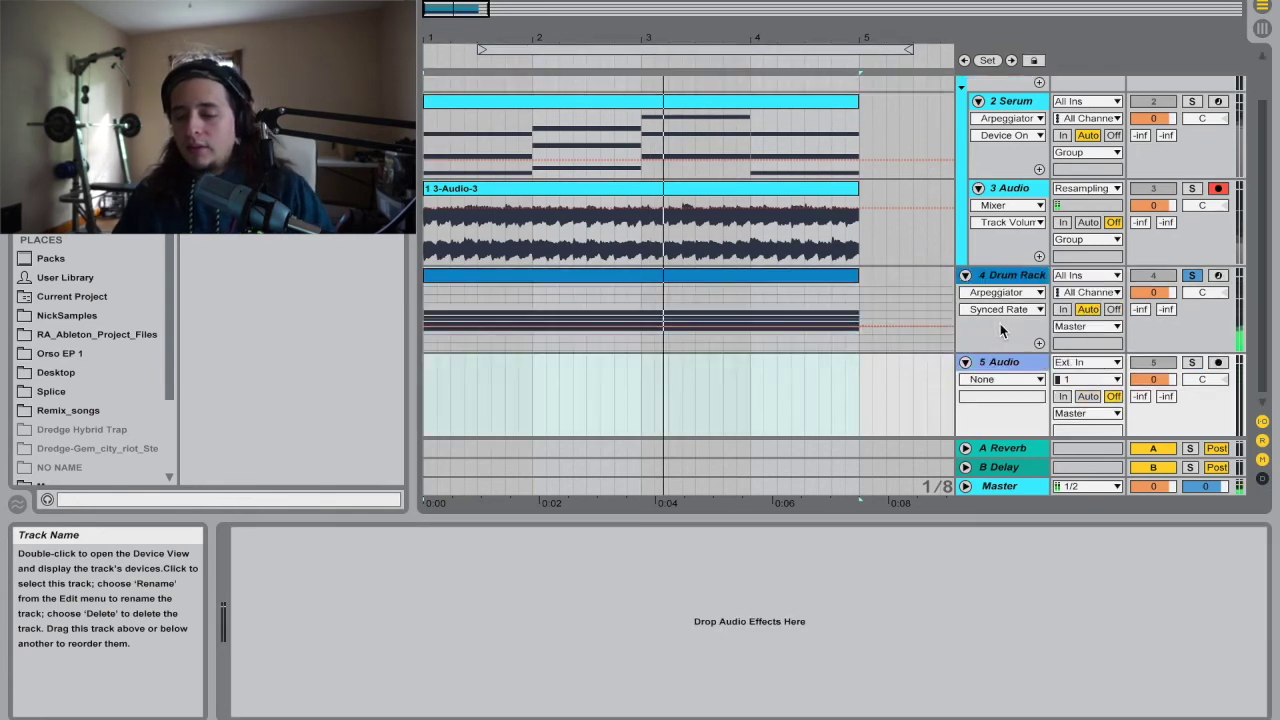
left_click(1218, 364)
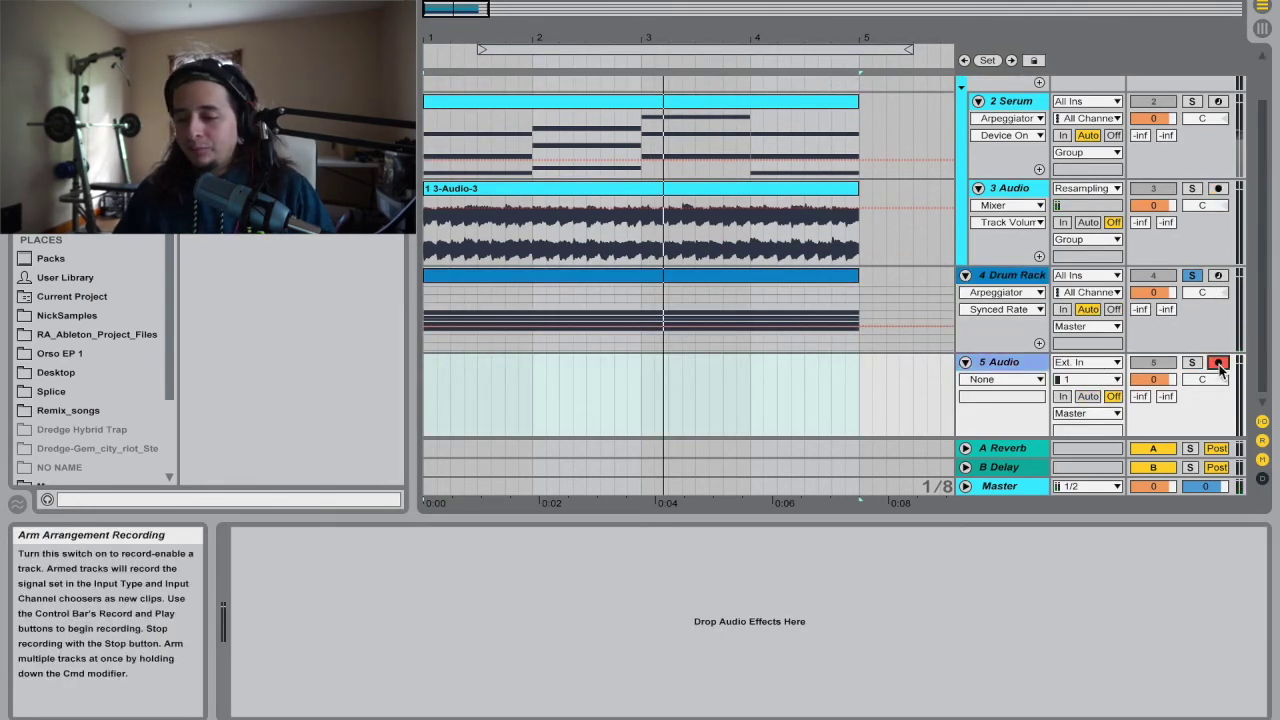
left_click(1085, 362)
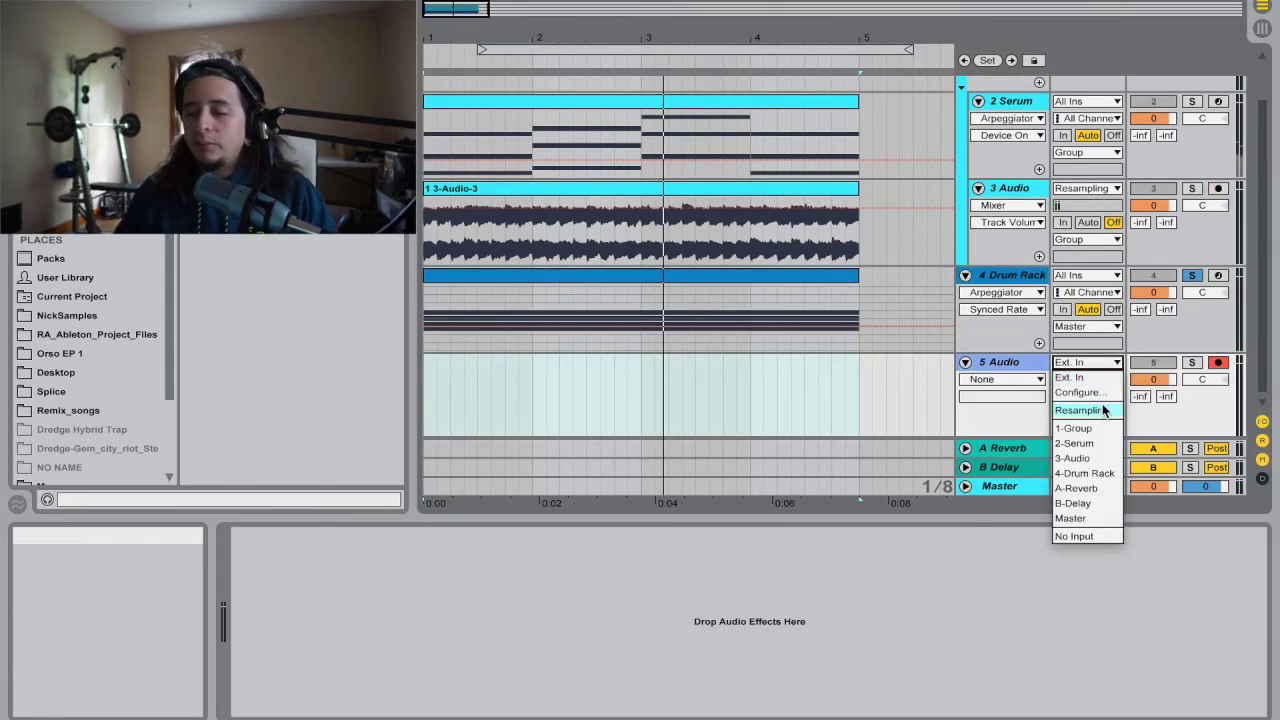
left_click(1104, 411)
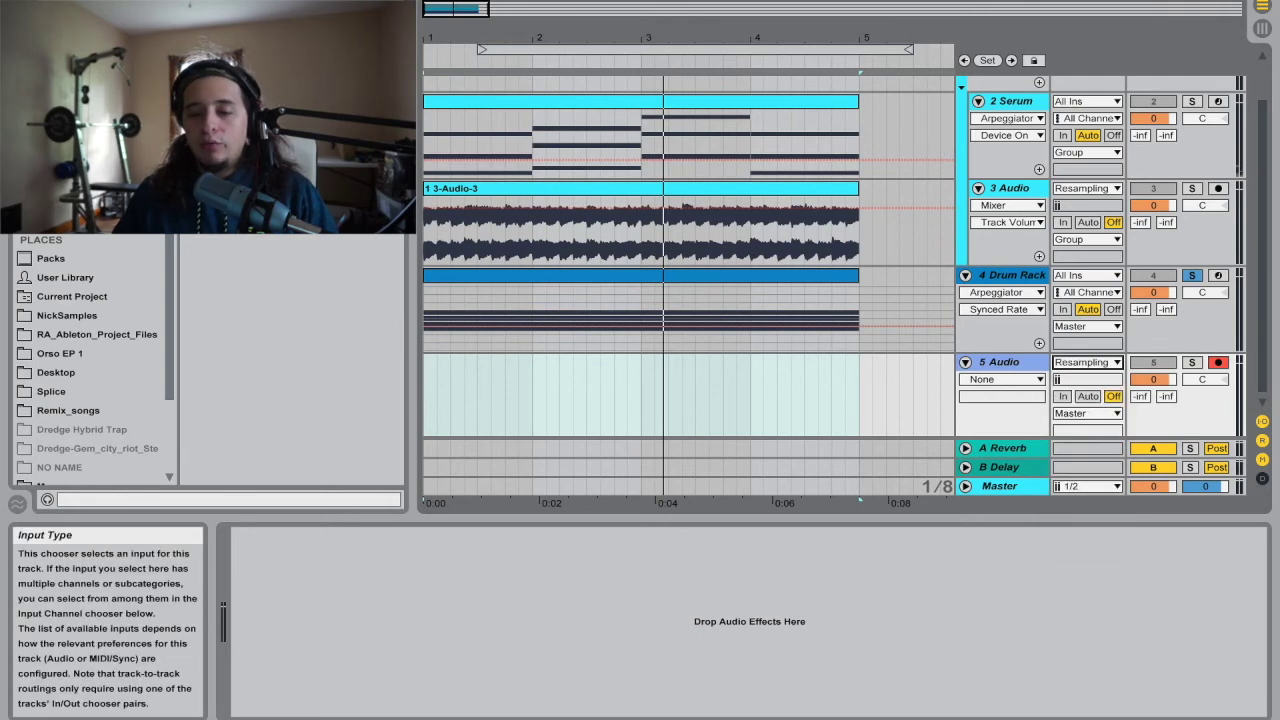
key("space")
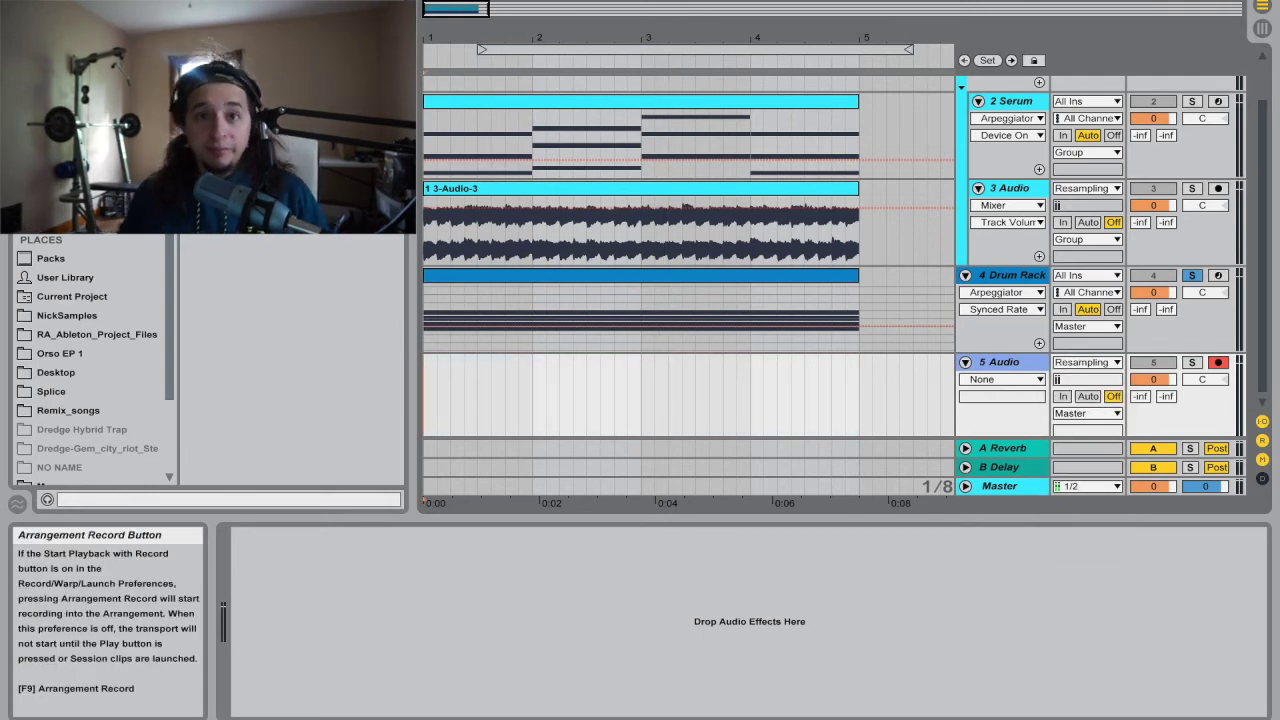
key("F9")
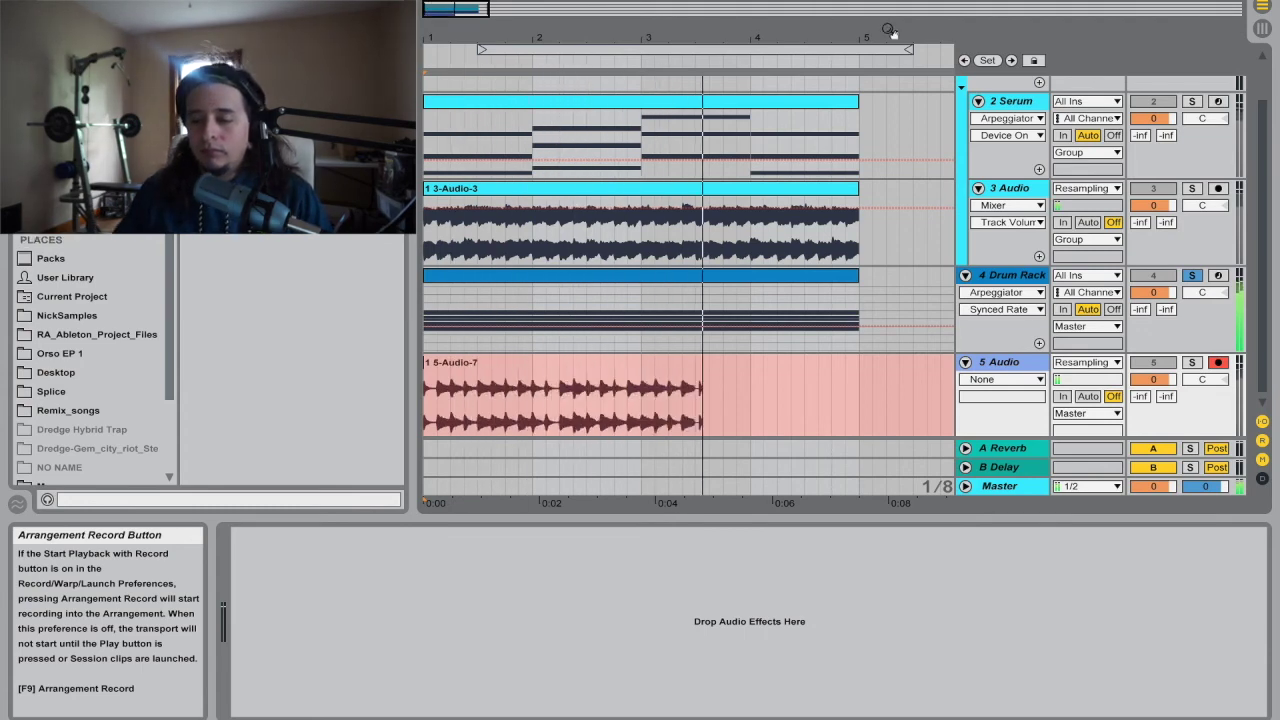
Stop the tom recording and play back the new 5-Audio-7 clip.
left_click(1010, 275)
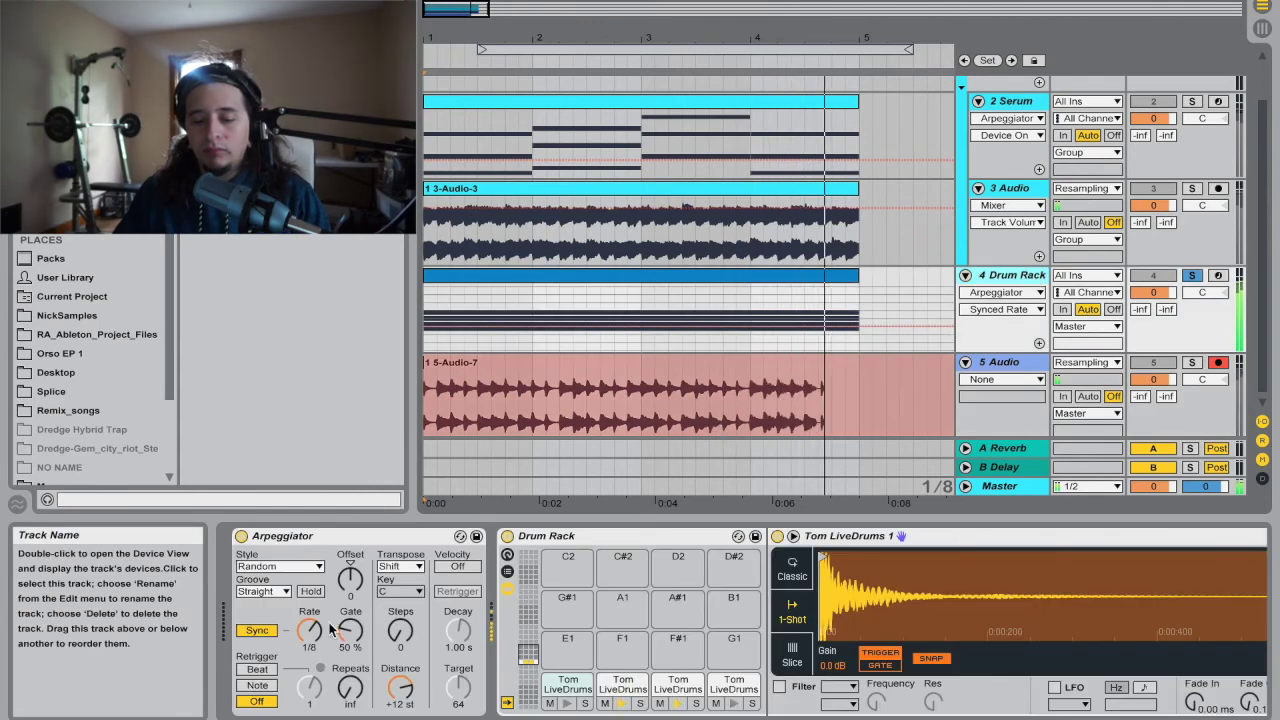
left_click_drag(331, 628, 331, 605)
key("space")
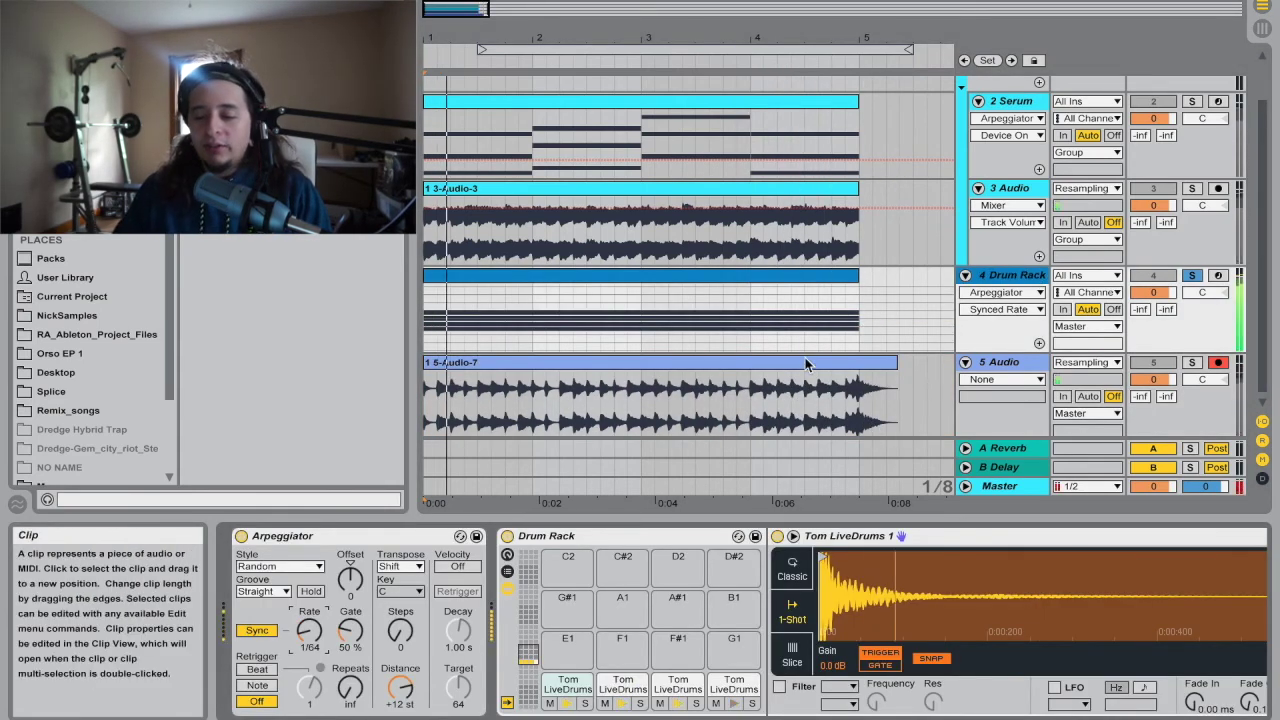
key("space")
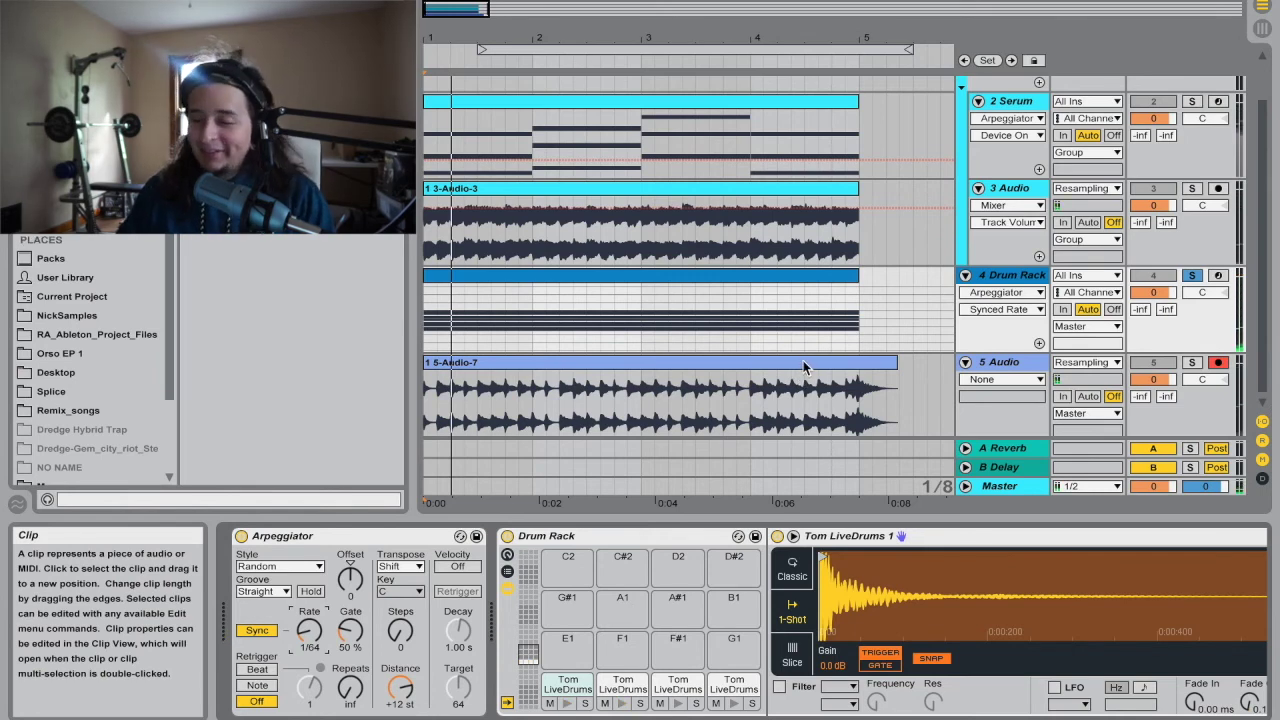
Disarm the 5 Audio track and set the Arpeggiator rate to 1/16.
left_click(1218, 362)
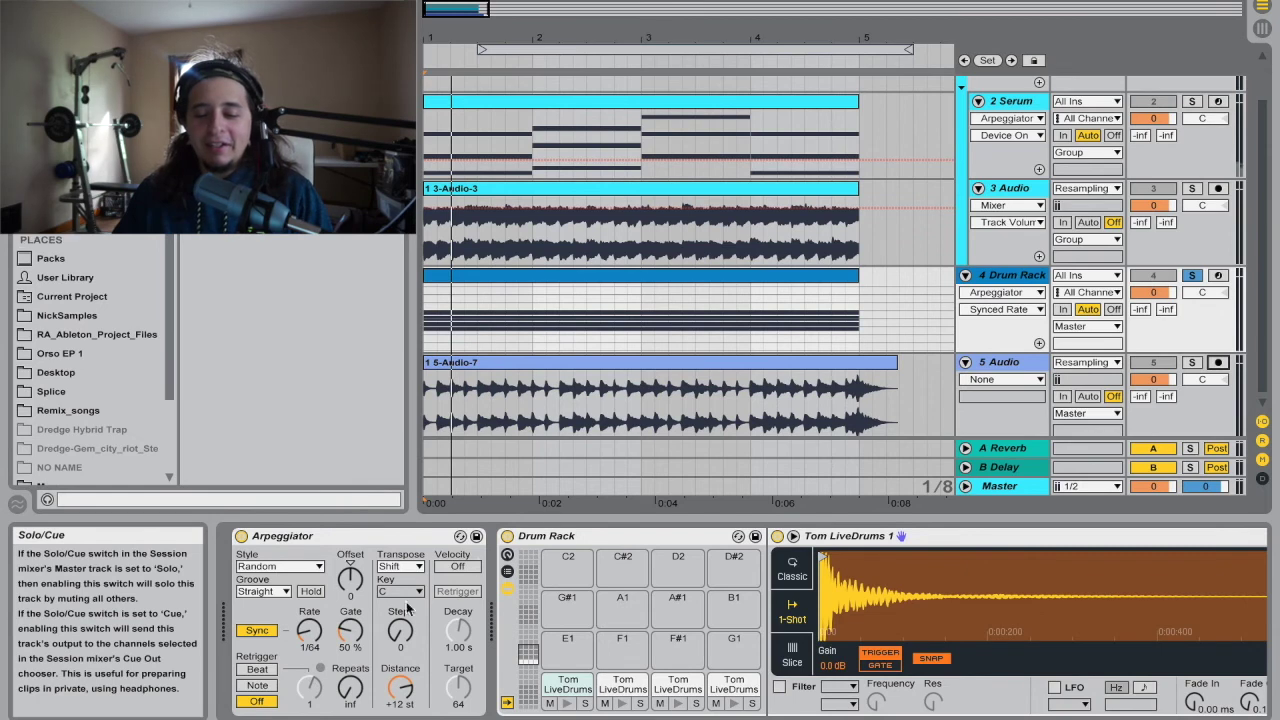
left_click(308, 630)
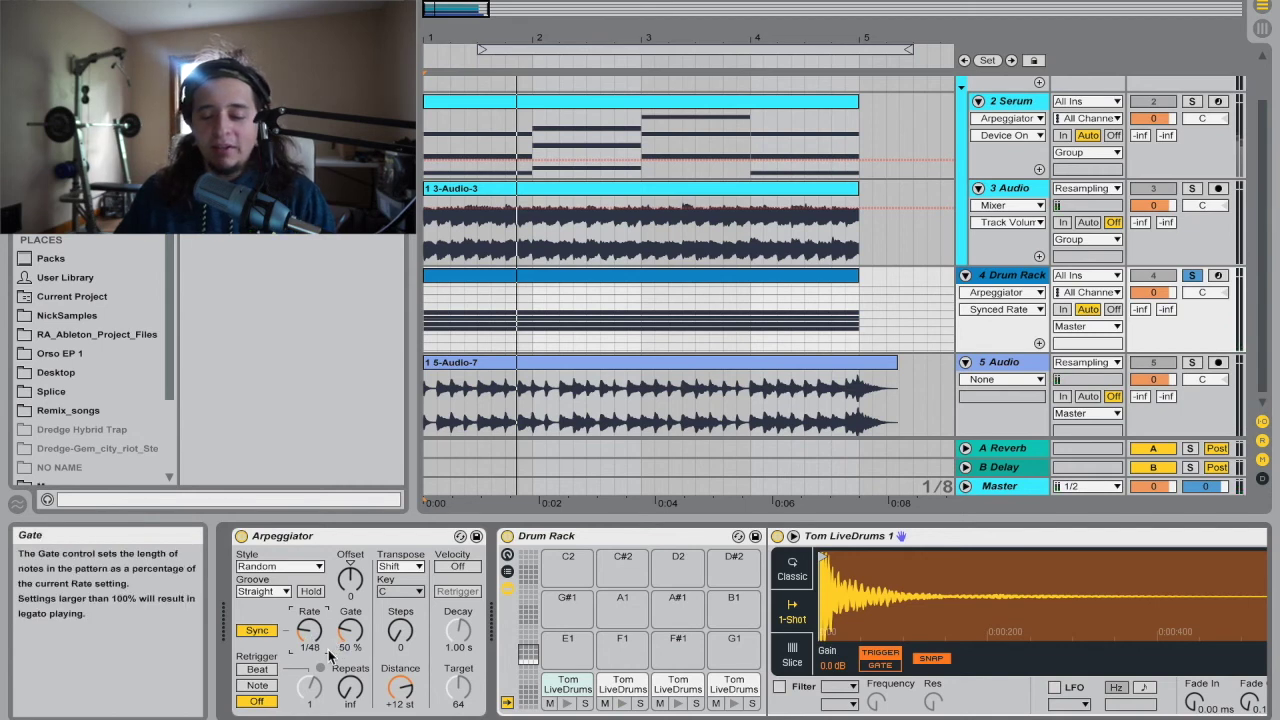
scroll(310, 630, "down", 2)
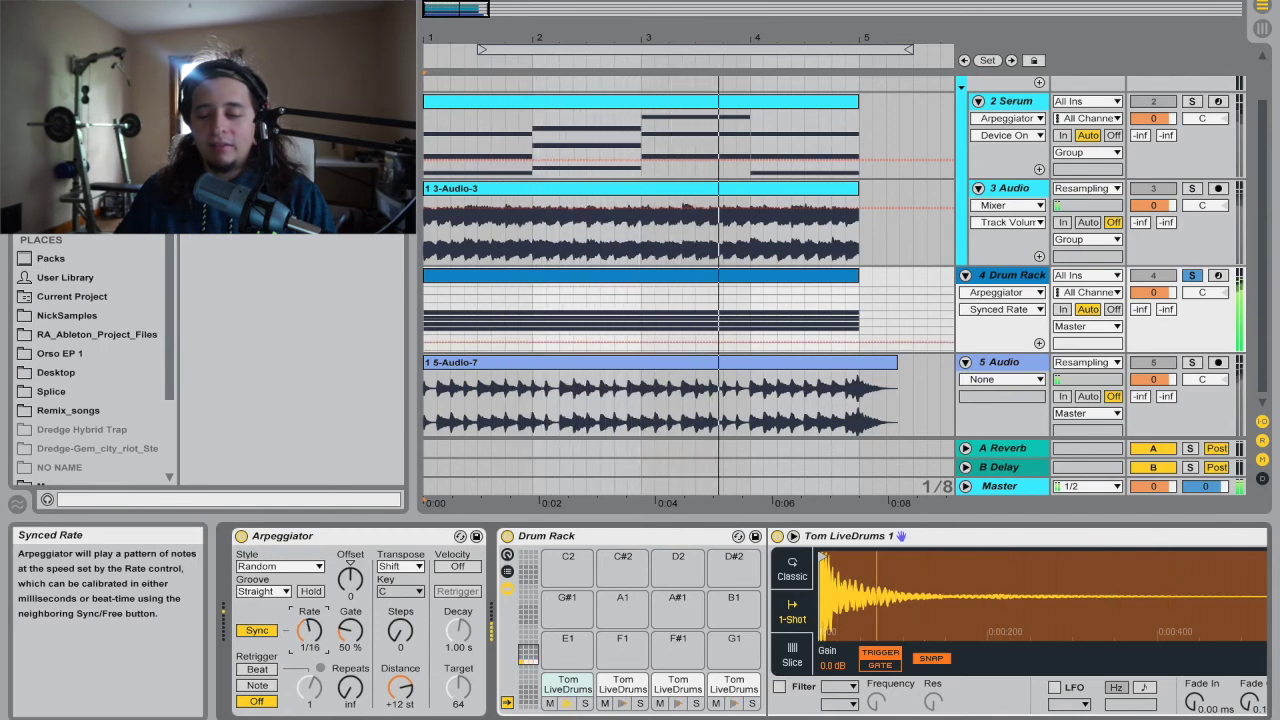
left_click_drag(310, 630, 312, 633)
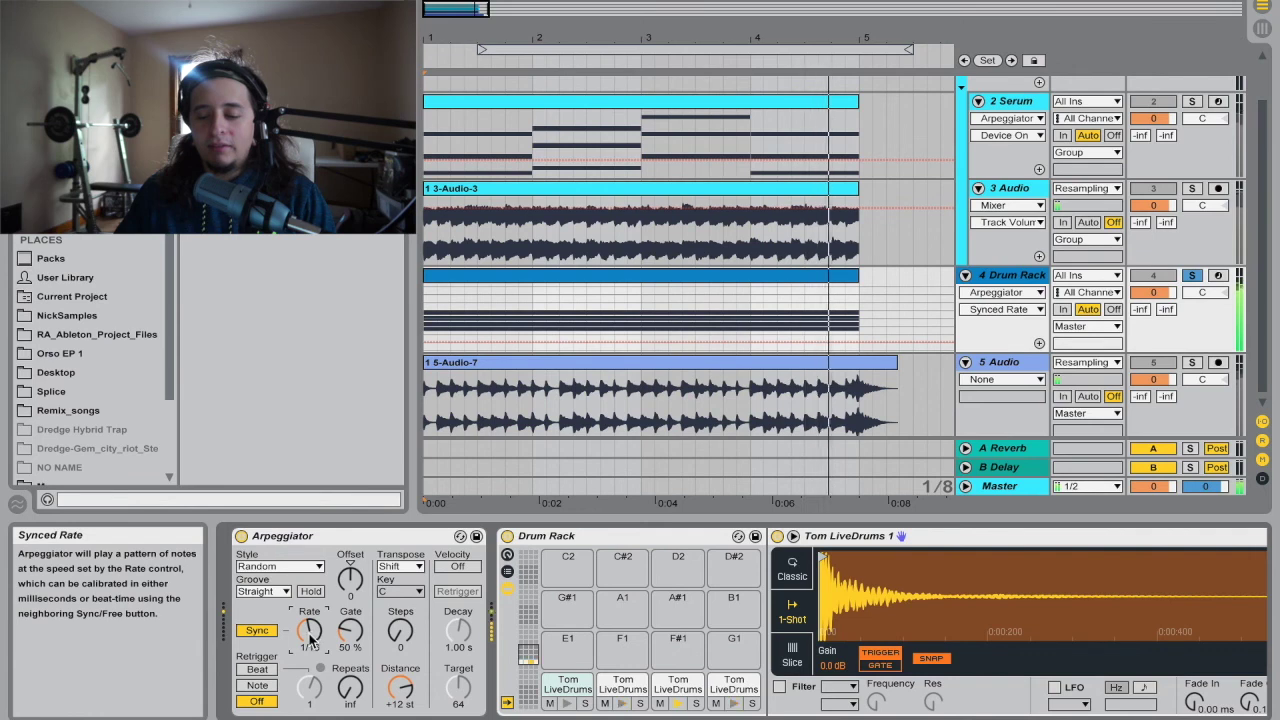